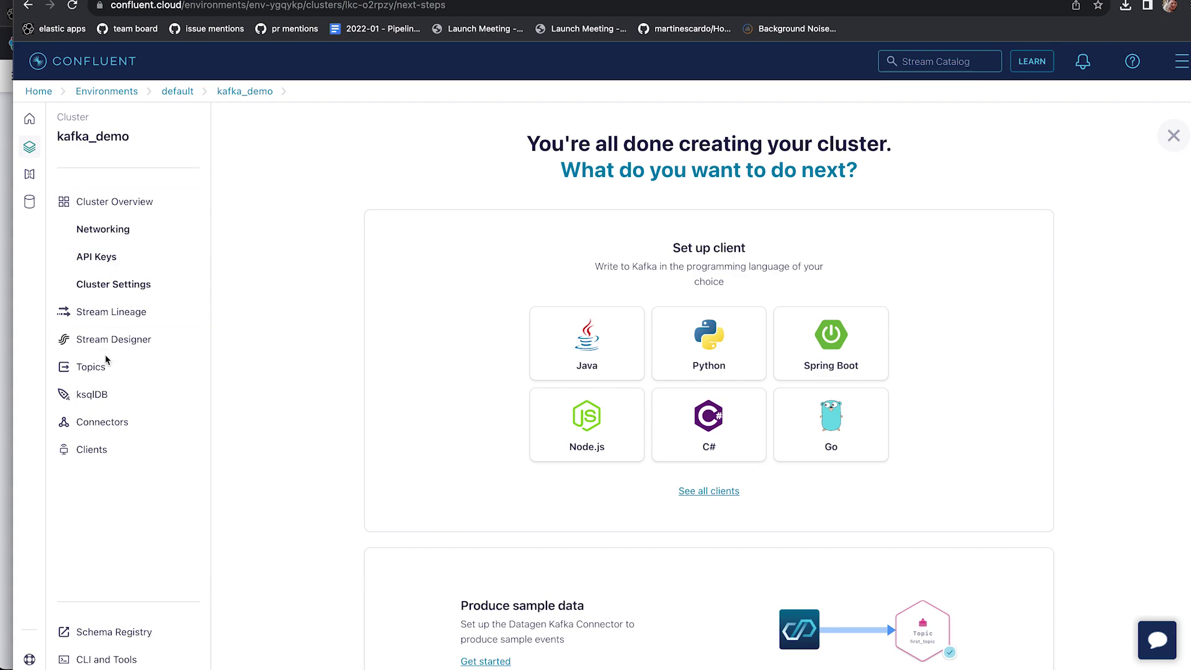
Create a Confluent topic named agent_default with 1 partition, skipping the schema.
left_click(93, 372)
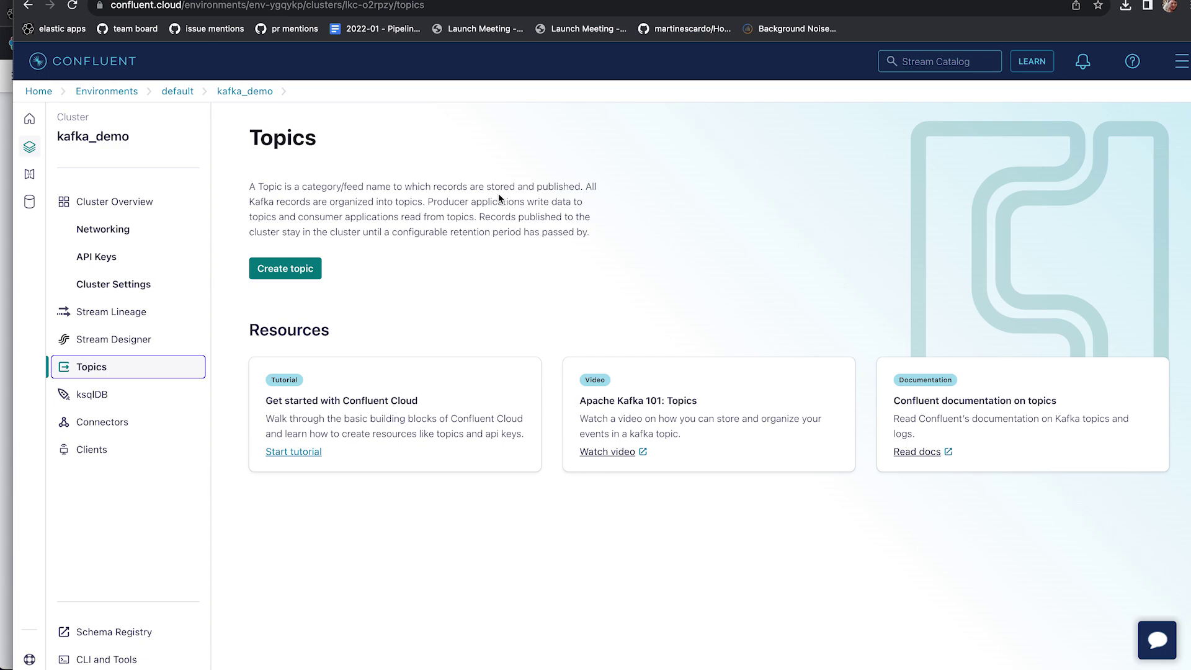
left_click(293, 272)
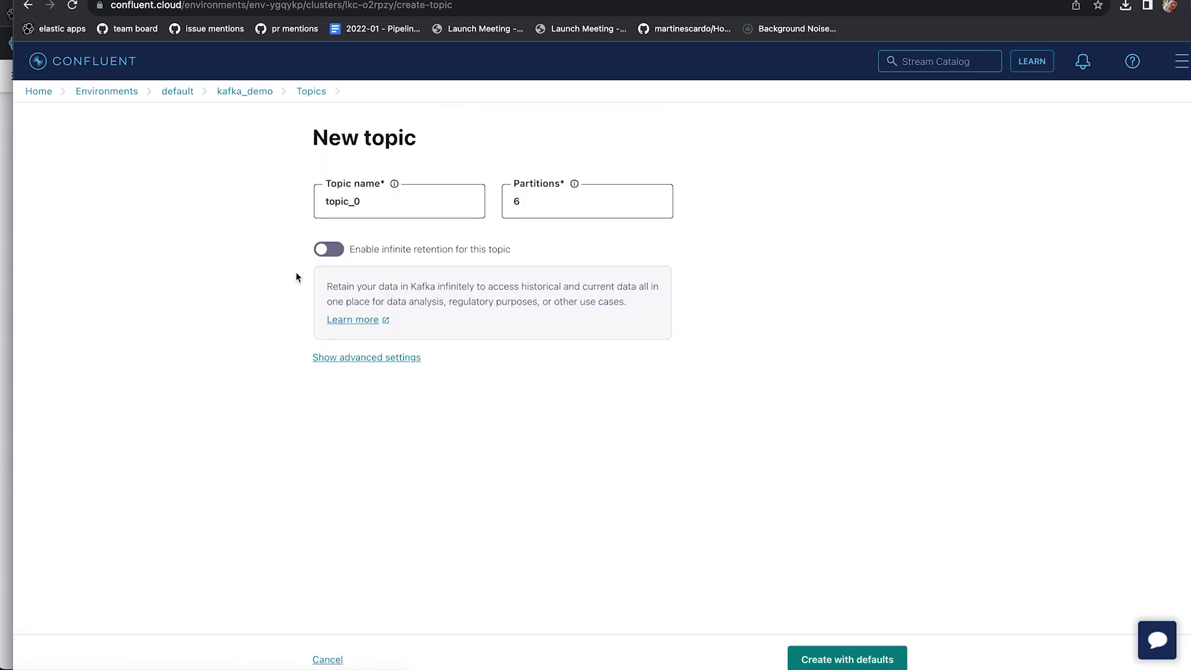
left_click(398, 204)
key("super+a")
type("agent_df")
key("BackSpace")
type("efault")
key("Tab")
type("1")
left_click(837, 657)
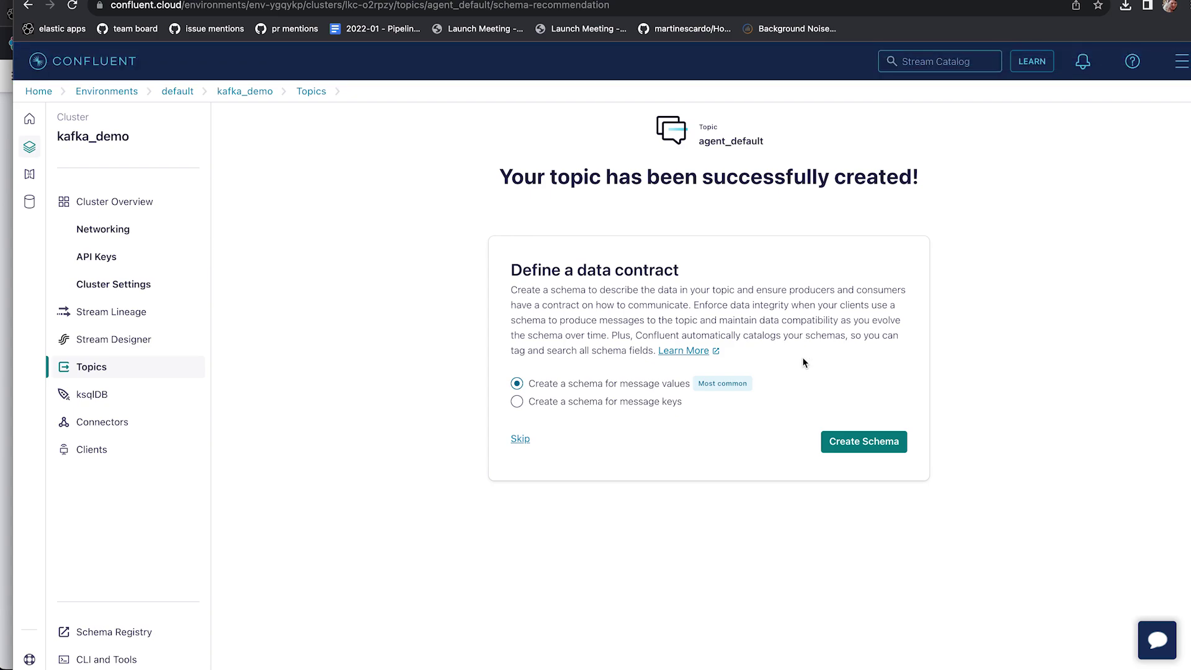
left_click(520, 439)
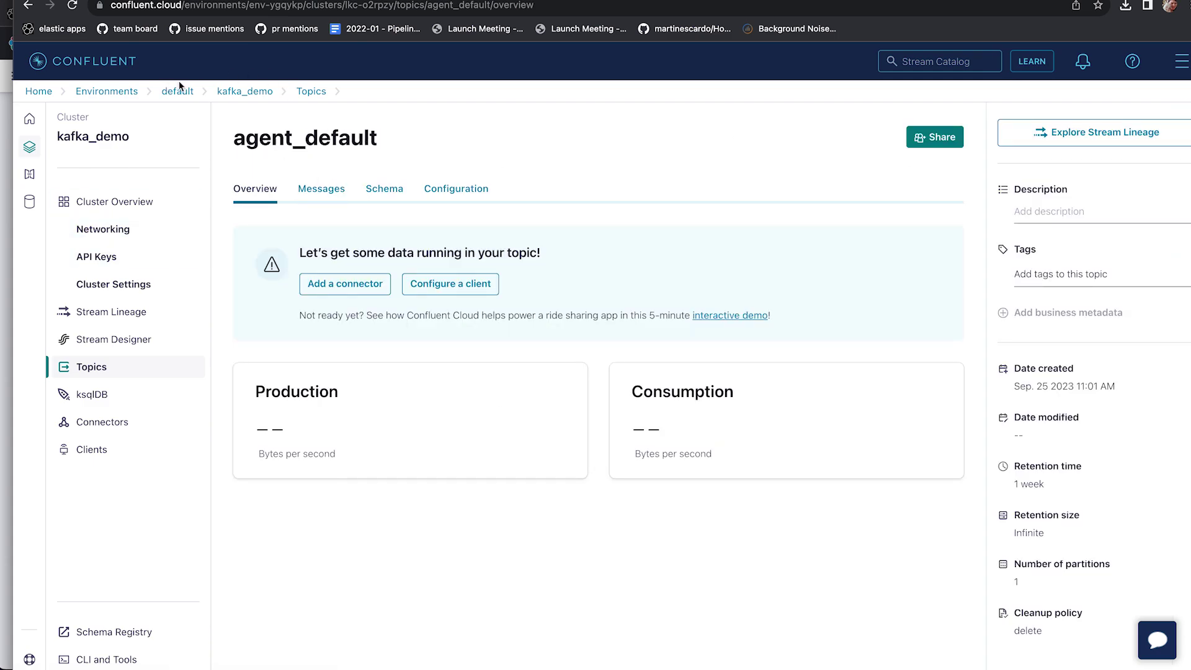
Add the agent_syslog topic with 1 partition, skip its schema, and return to Topics.
left_click(101, 369)
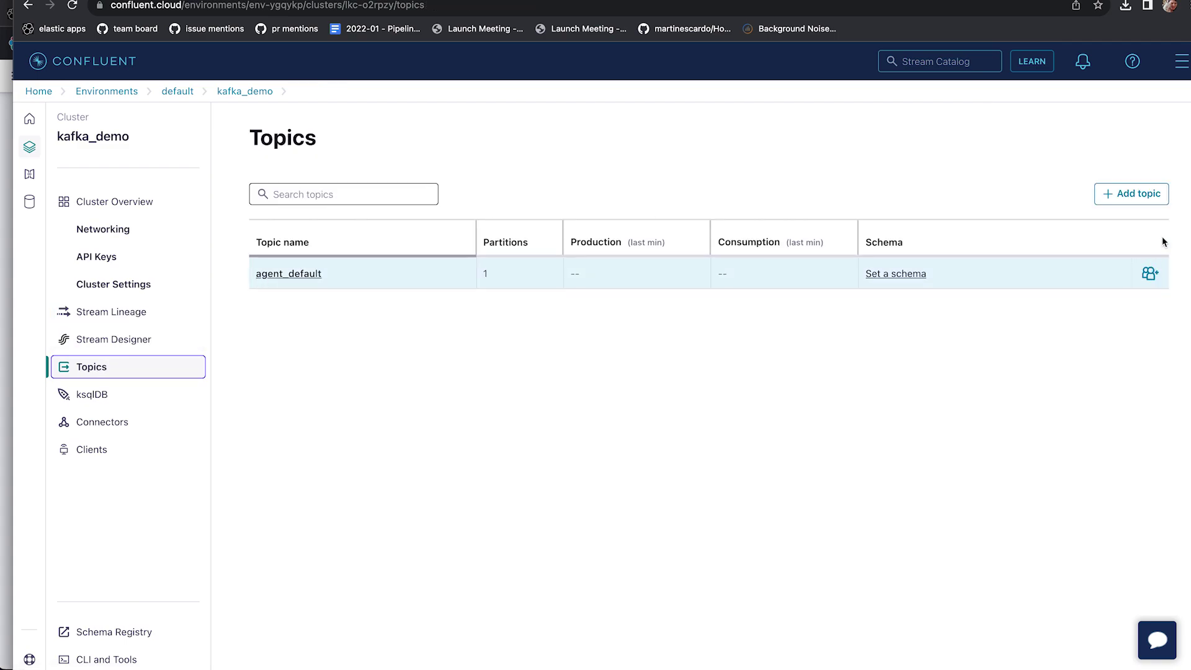
left_click(1146, 203)
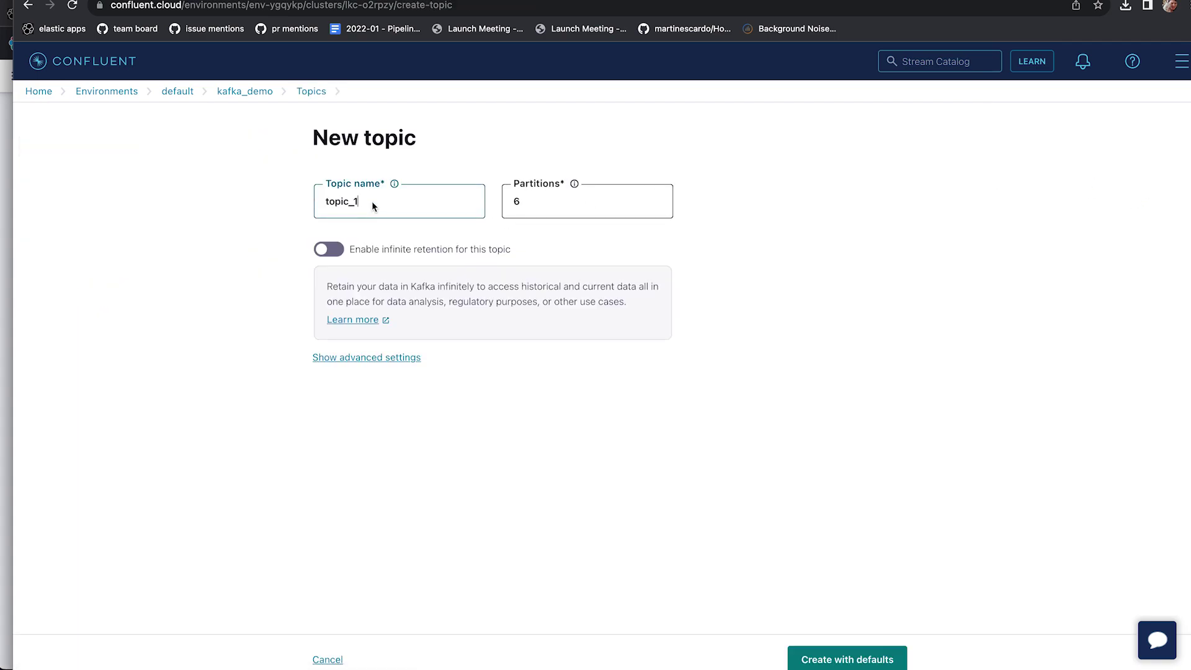
double_click(372, 202)
type("agent_syslog")
key("Tab")
type("1")
left_click(882, 659)
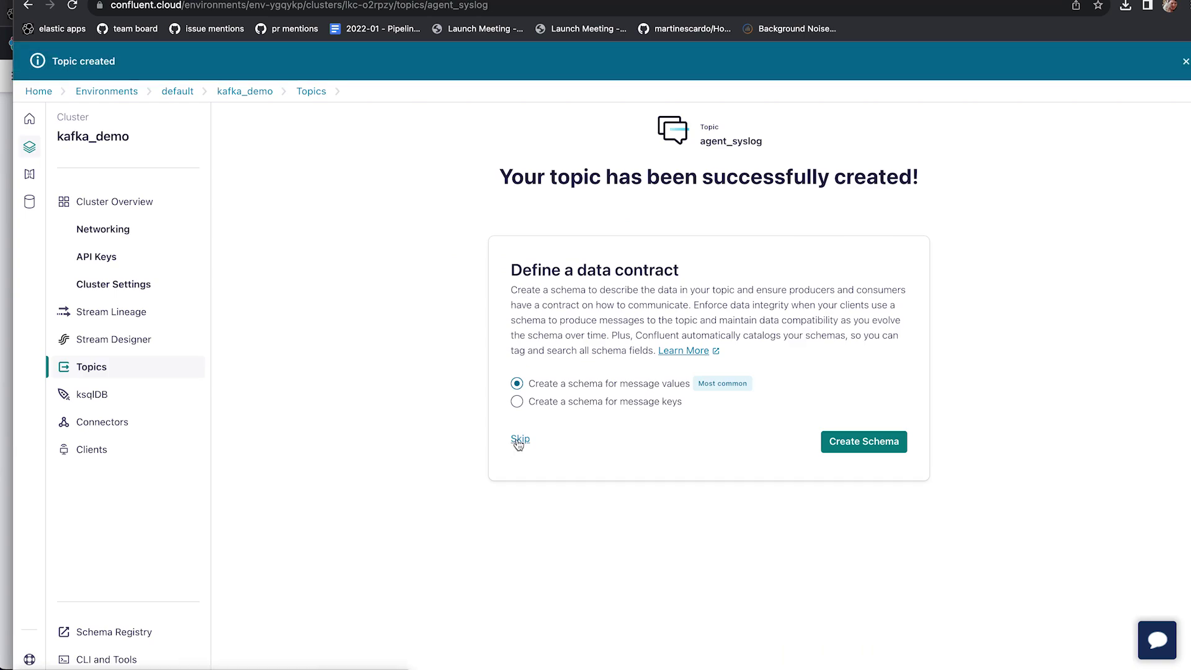
left_click(521, 439)
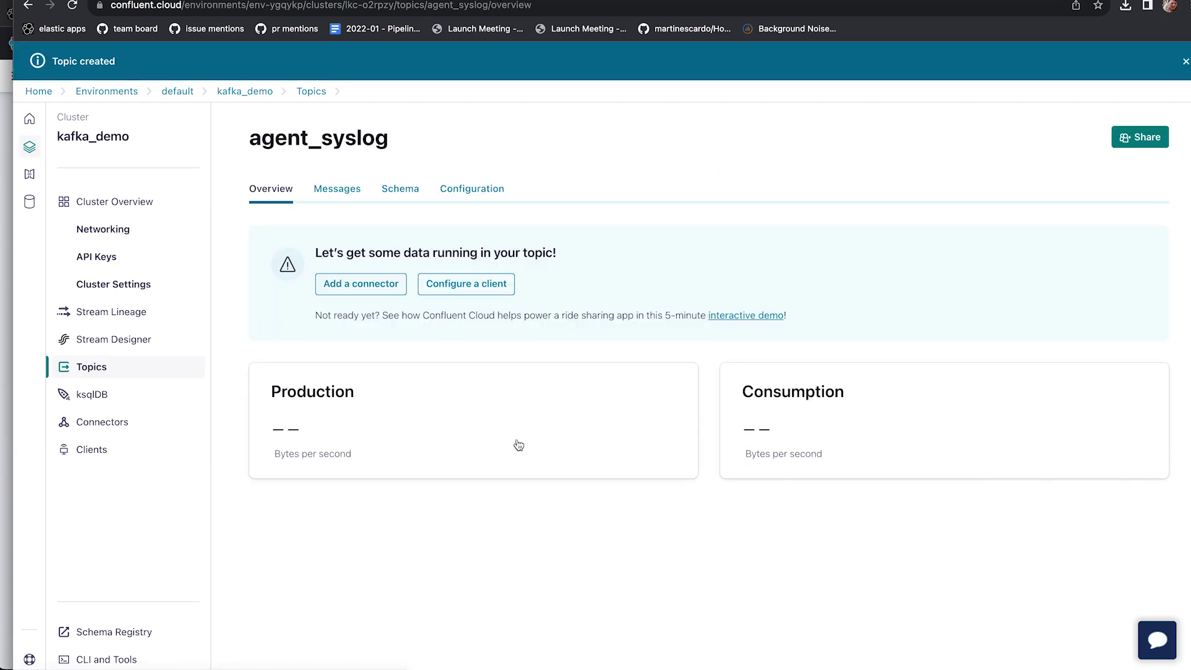
left_click(103, 367)
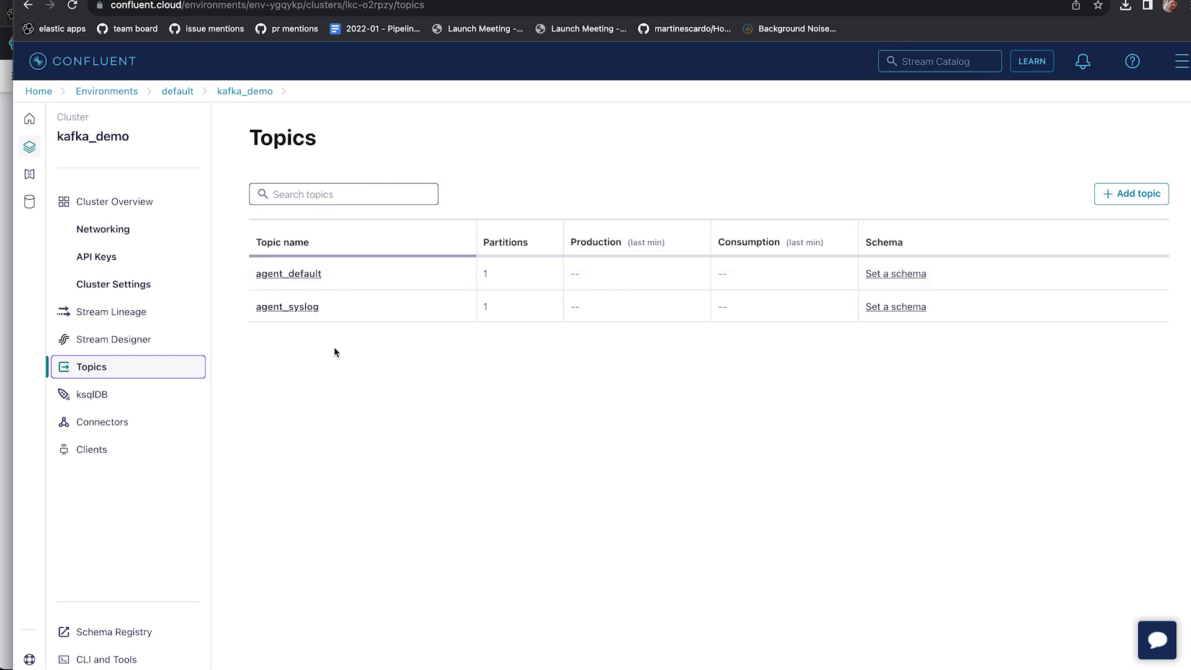
Go to Kibana's Fleet through Management in the main menu and open its Settings tab.
left_click(138, 205)
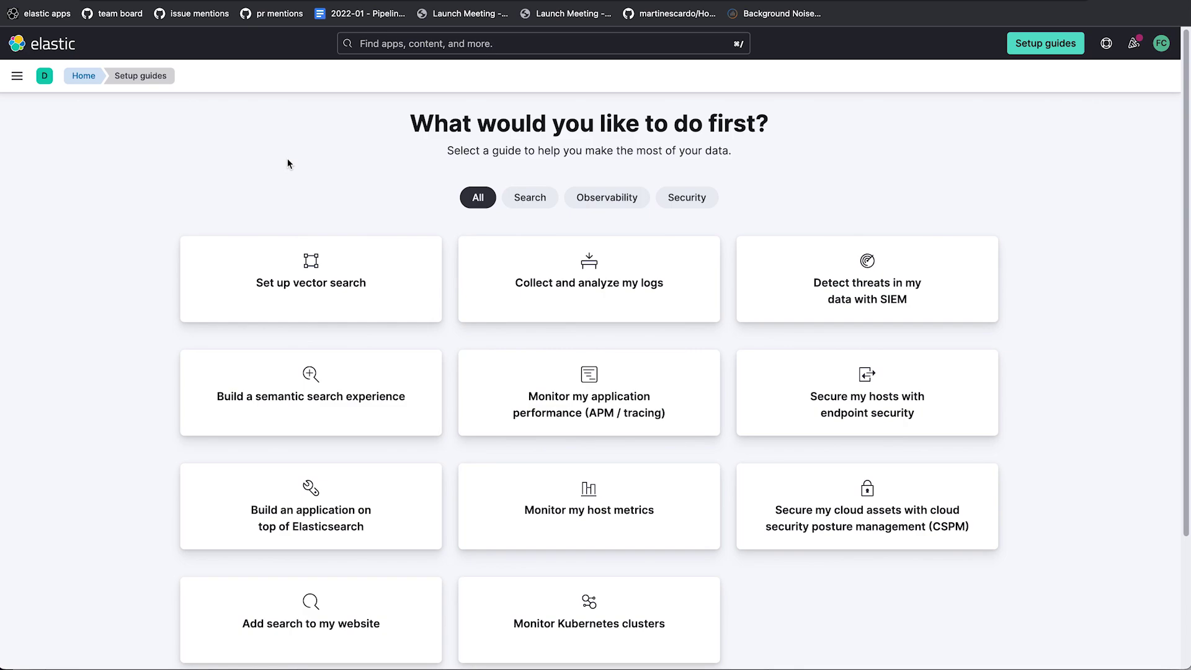
left_click(17, 76)
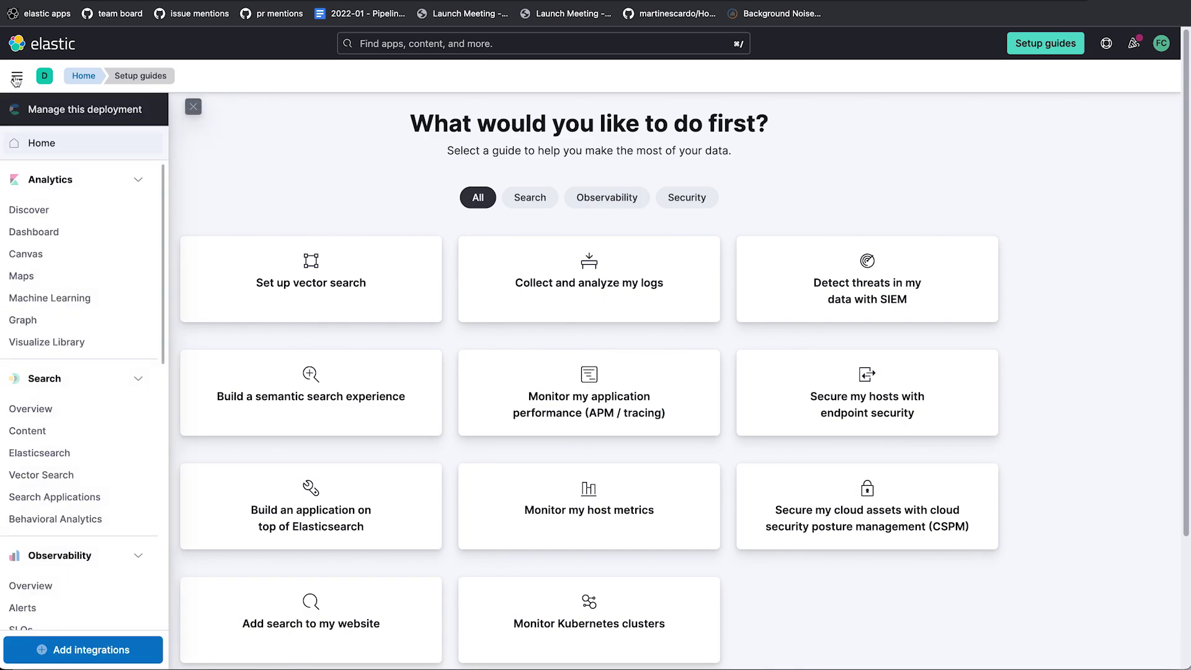
scroll(118, 434, "down", 8)
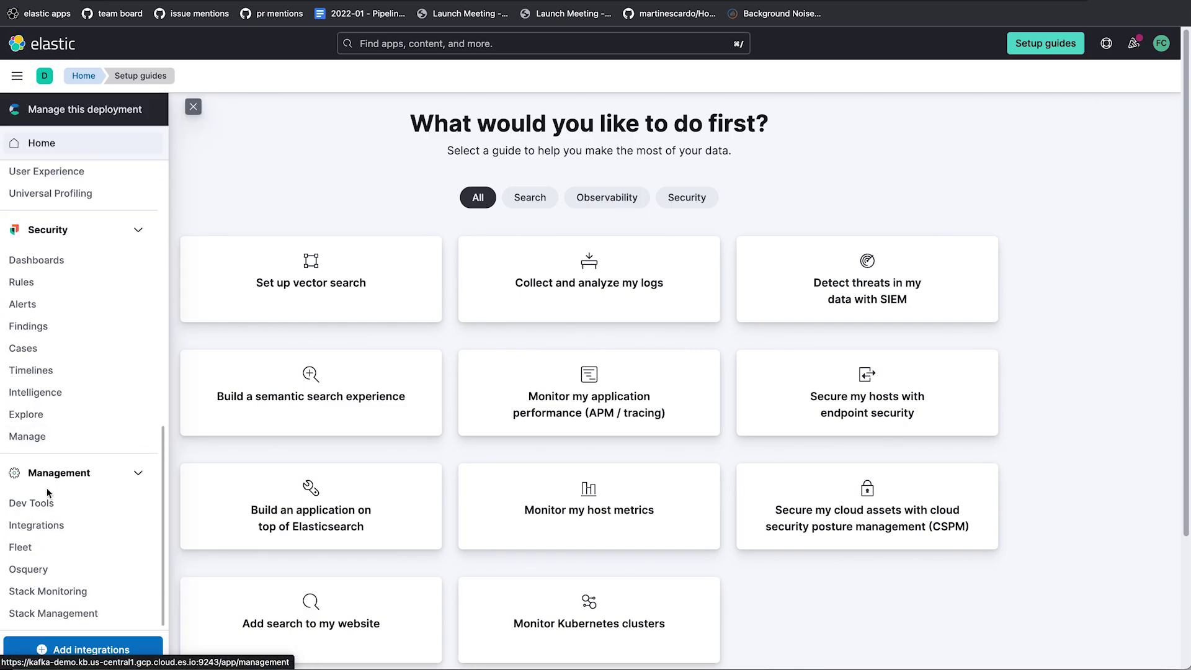
left_click(34, 548)
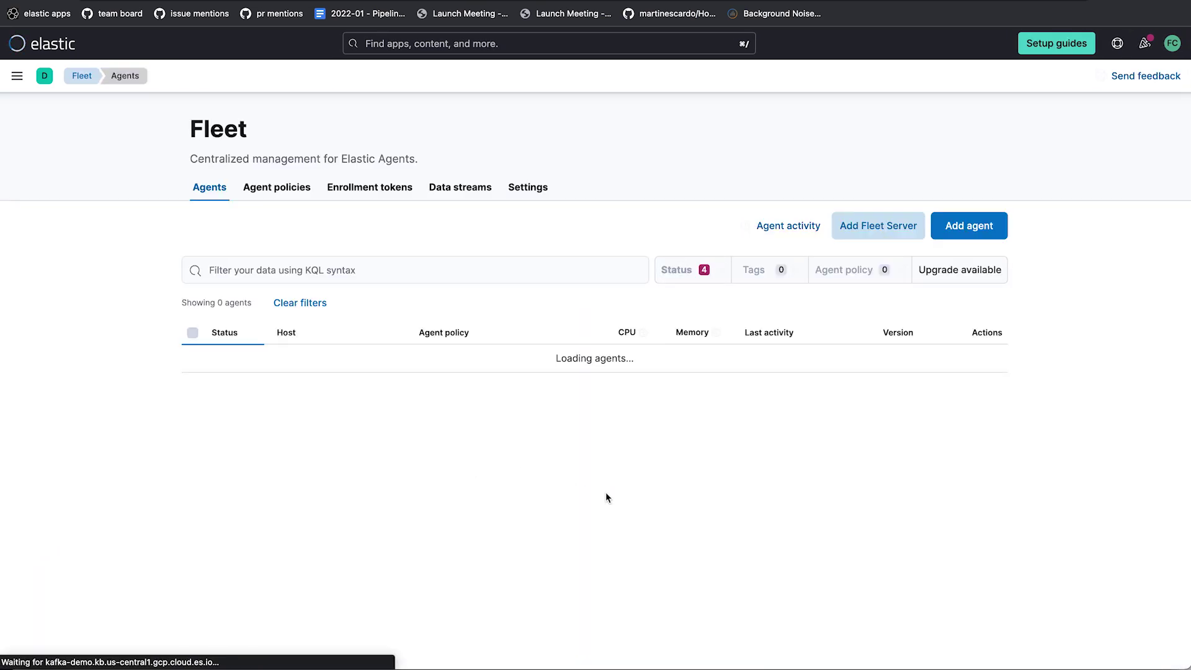
left_click(538, 188)
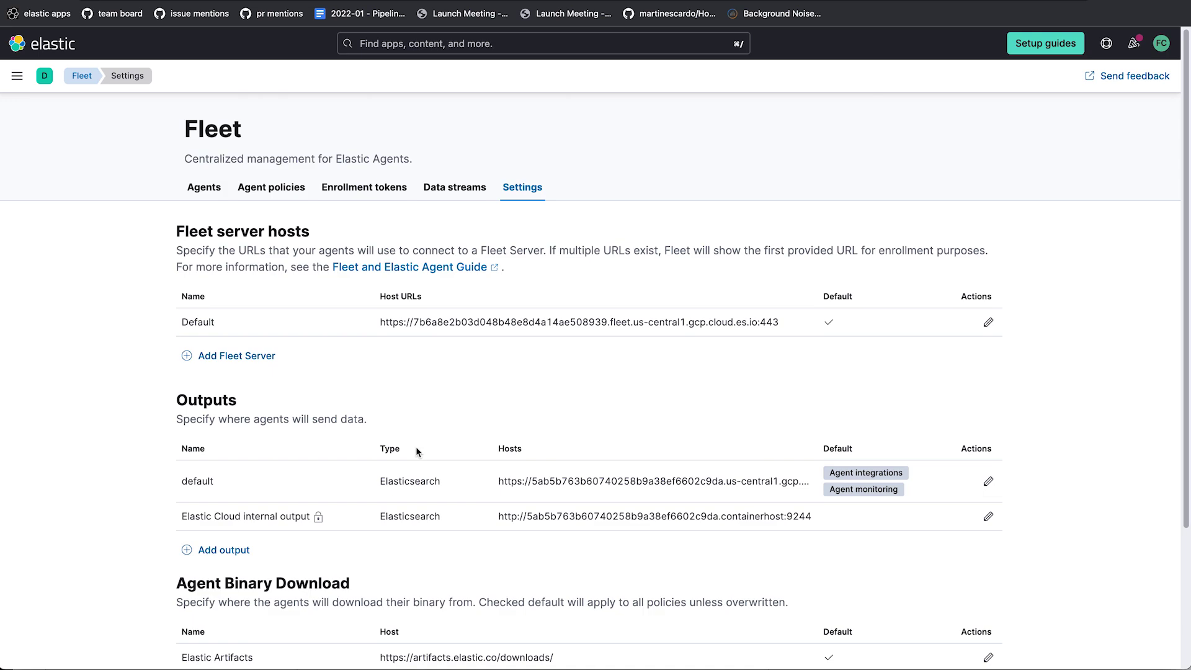
Start a new Fleet output named 'Kafka output' with type Kafka.
left_click(238, 557)
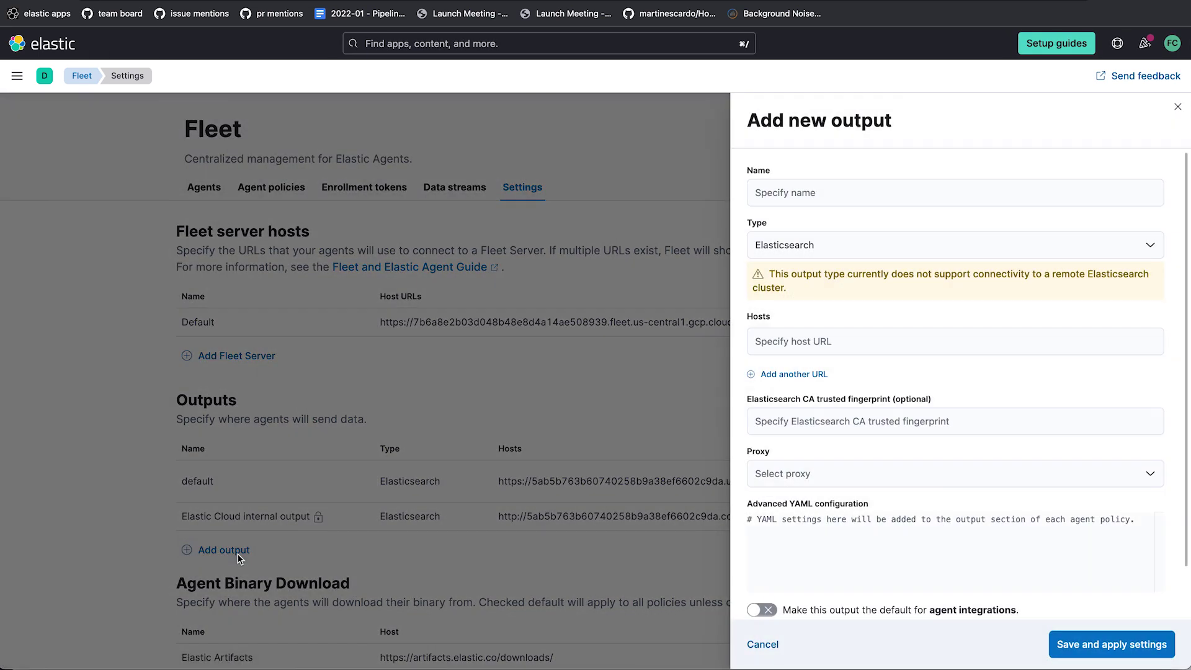
left_click(955, 195)
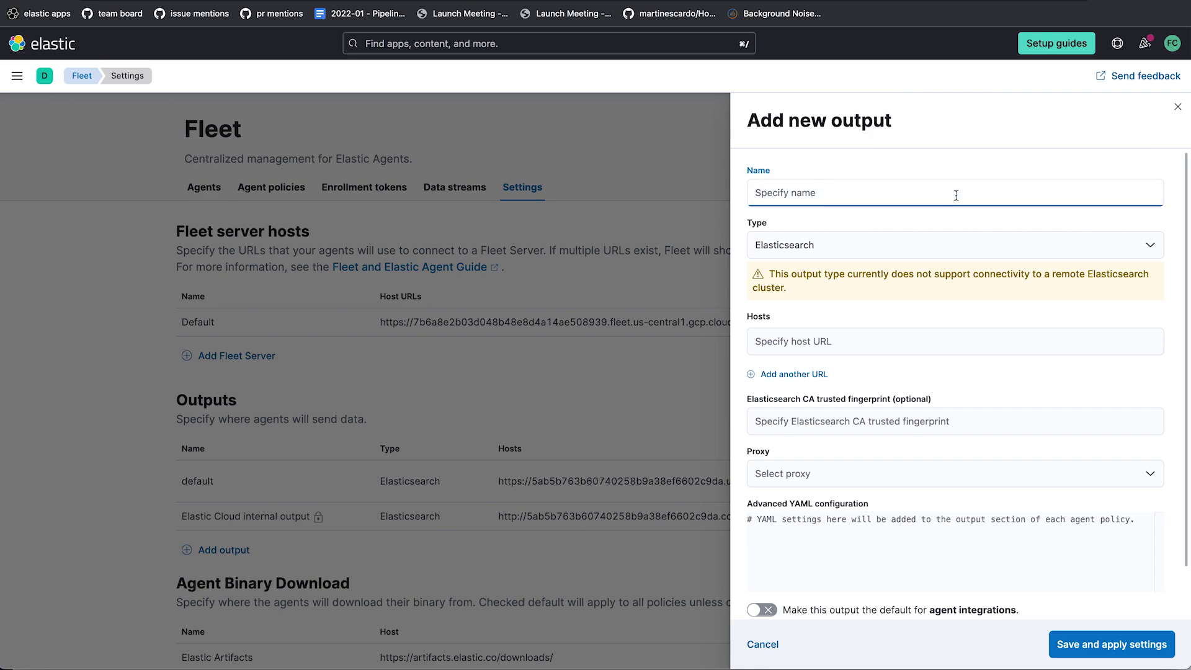
type("Kafka output")
left_click(985, 237)
left_click(783, 282)
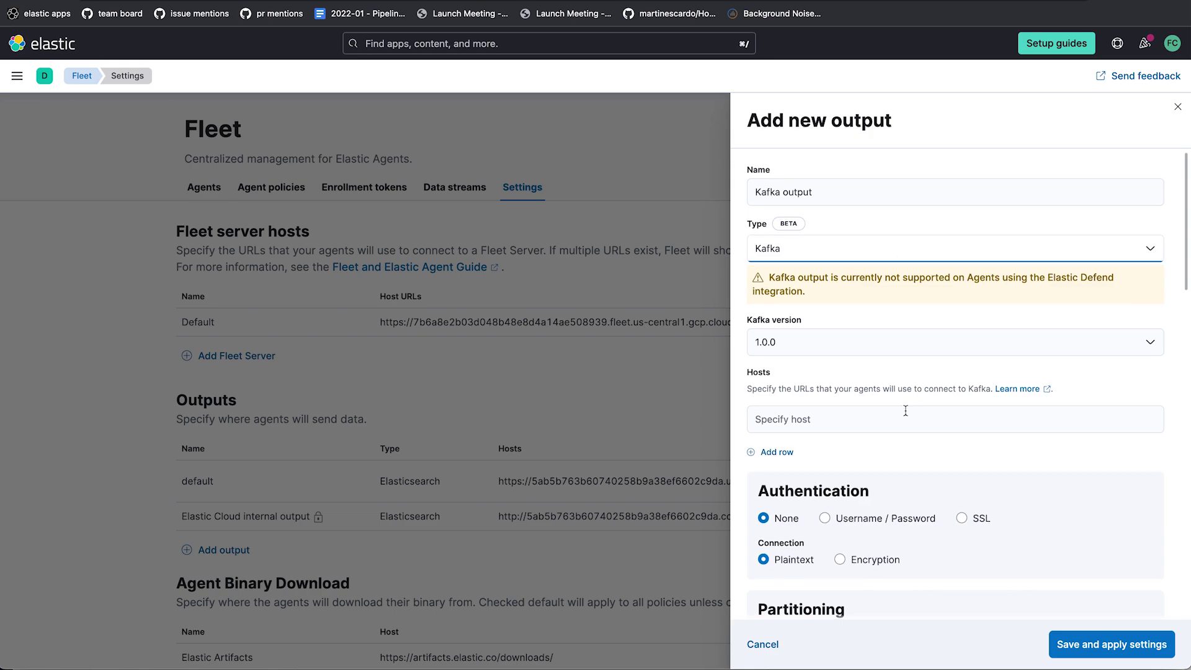
Switch over to the Confluent Cloud overview of the kafka_demo cluster.
scroll(911, 408, "down", 3)
scroll(906, 409, "up", 2)
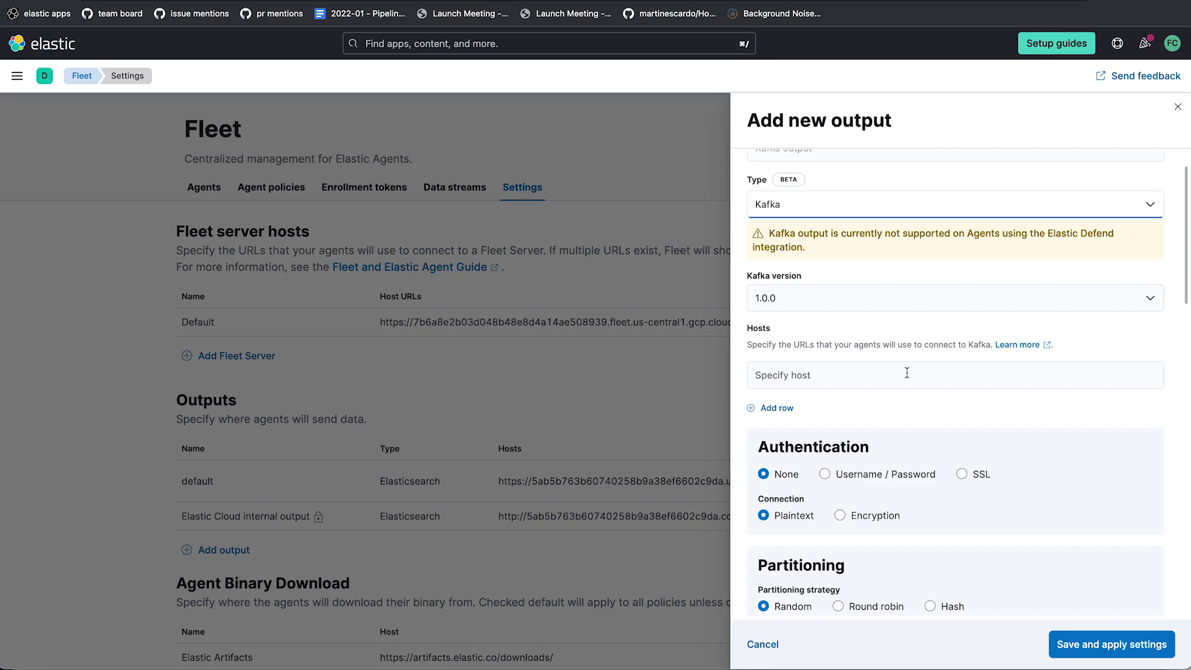
key("super+grave")
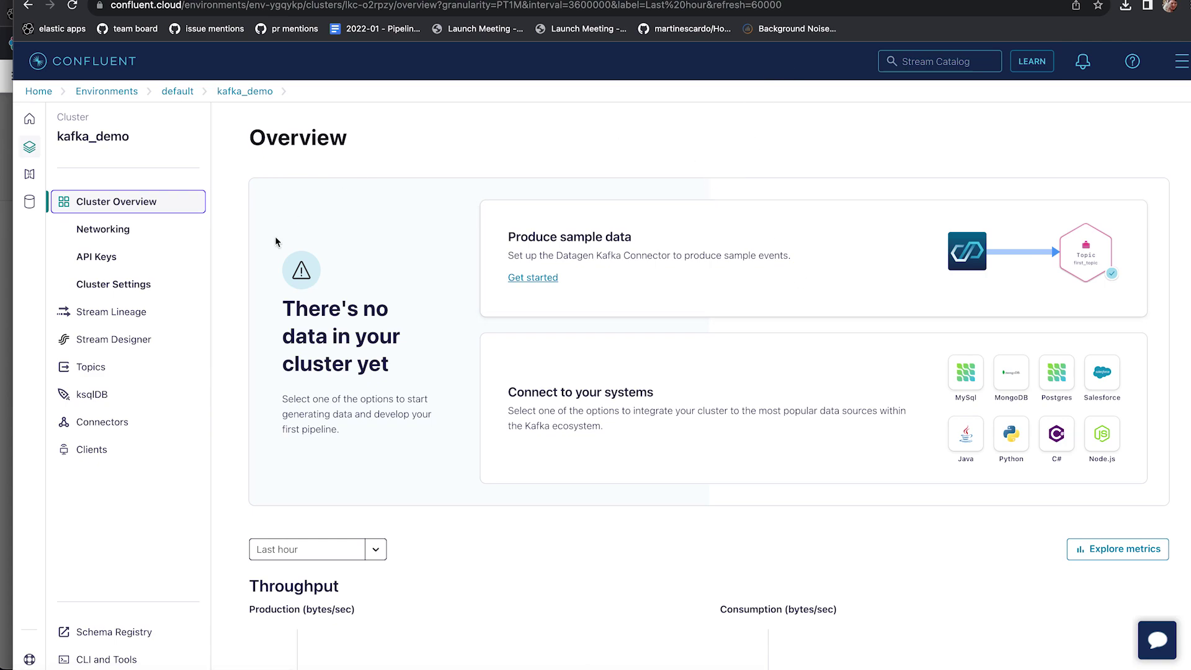
Open the cluster's Clients page and bring up the Node.js configuration snippet.
left_click(137, 284)
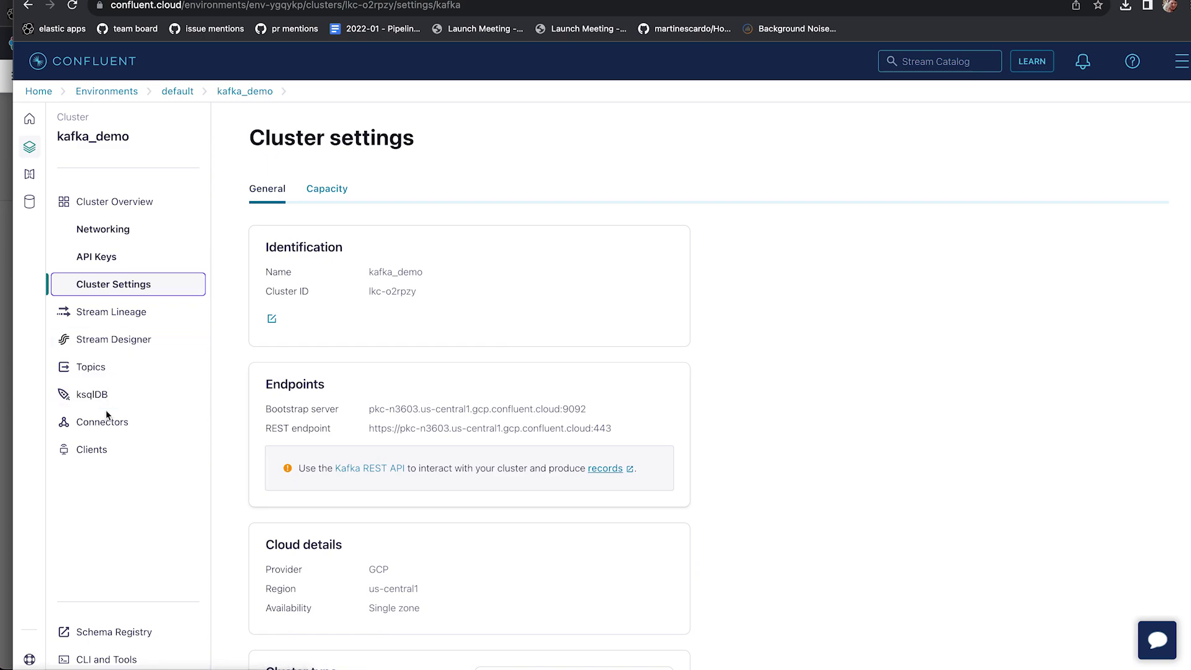
left_click(104, 452)
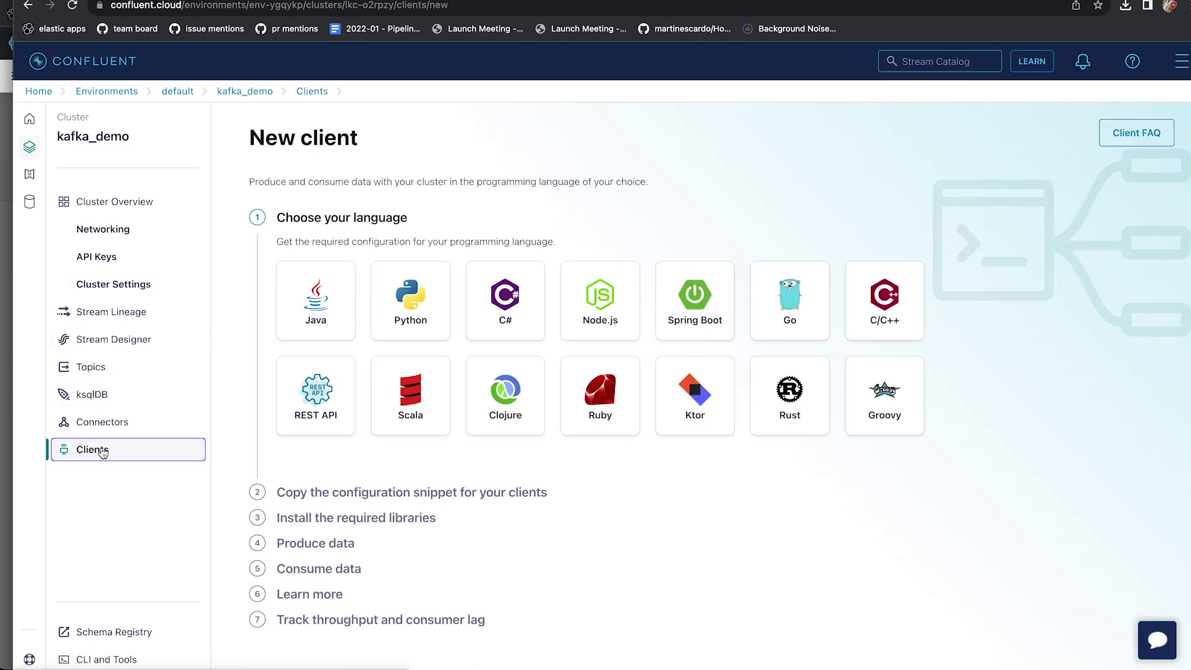
scroll(663, 448, "down", 2)
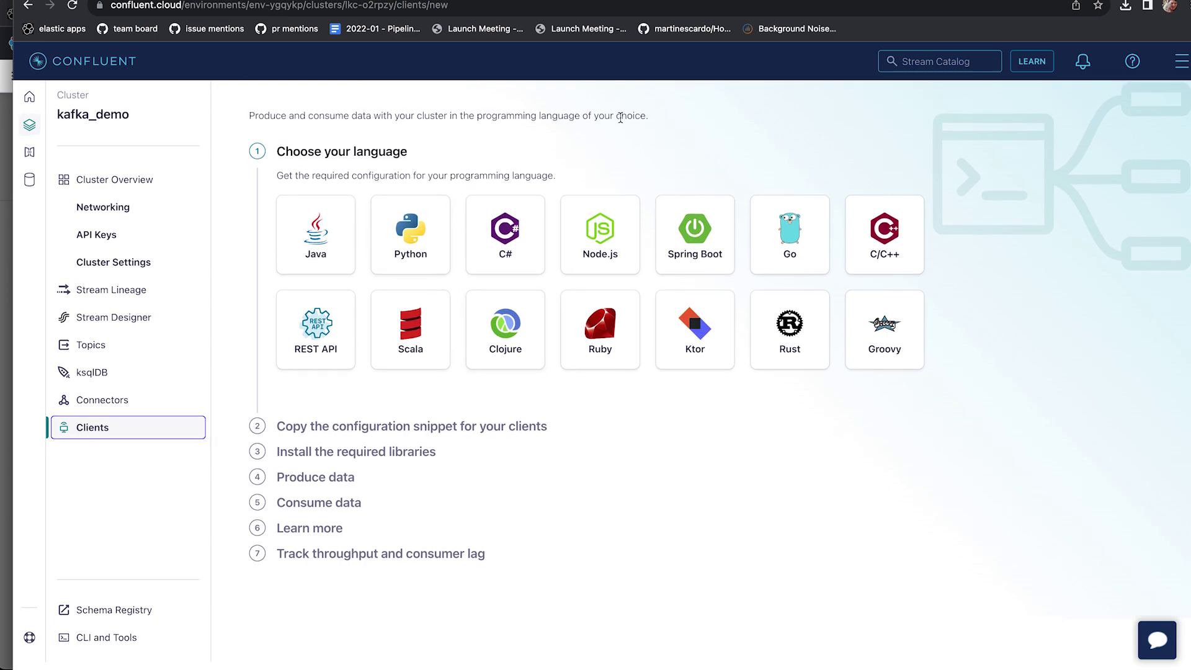
left_click(599, 241)
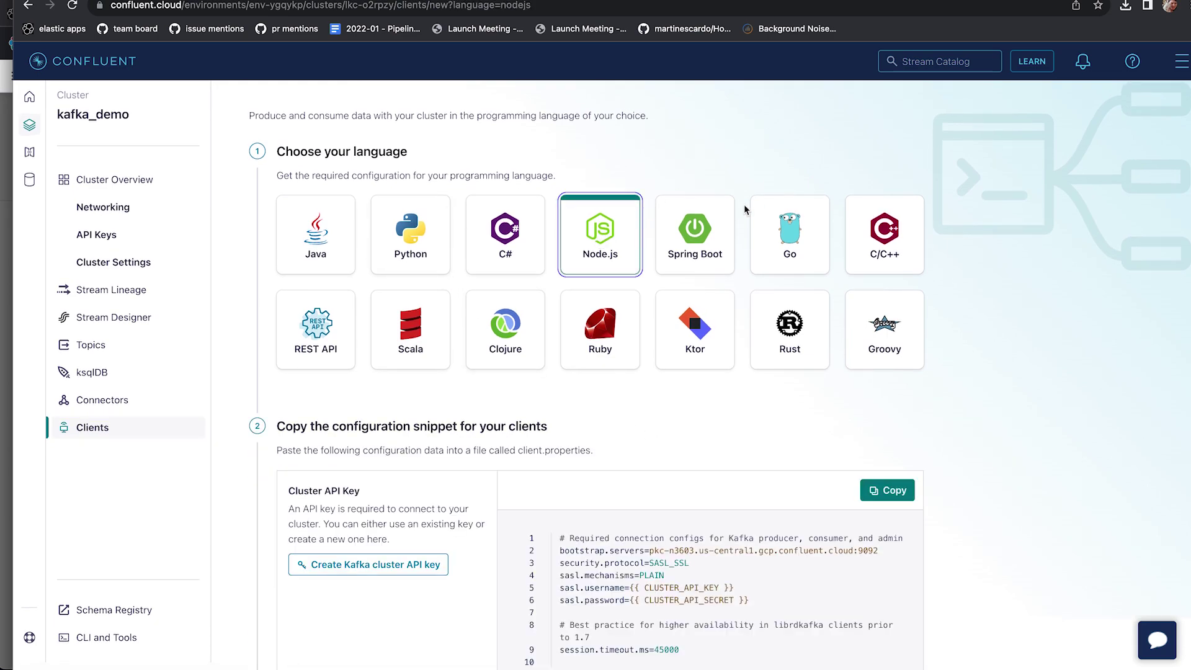
scroll(743, 204, "down", 1)
scroll(743, 203, "up", 3)
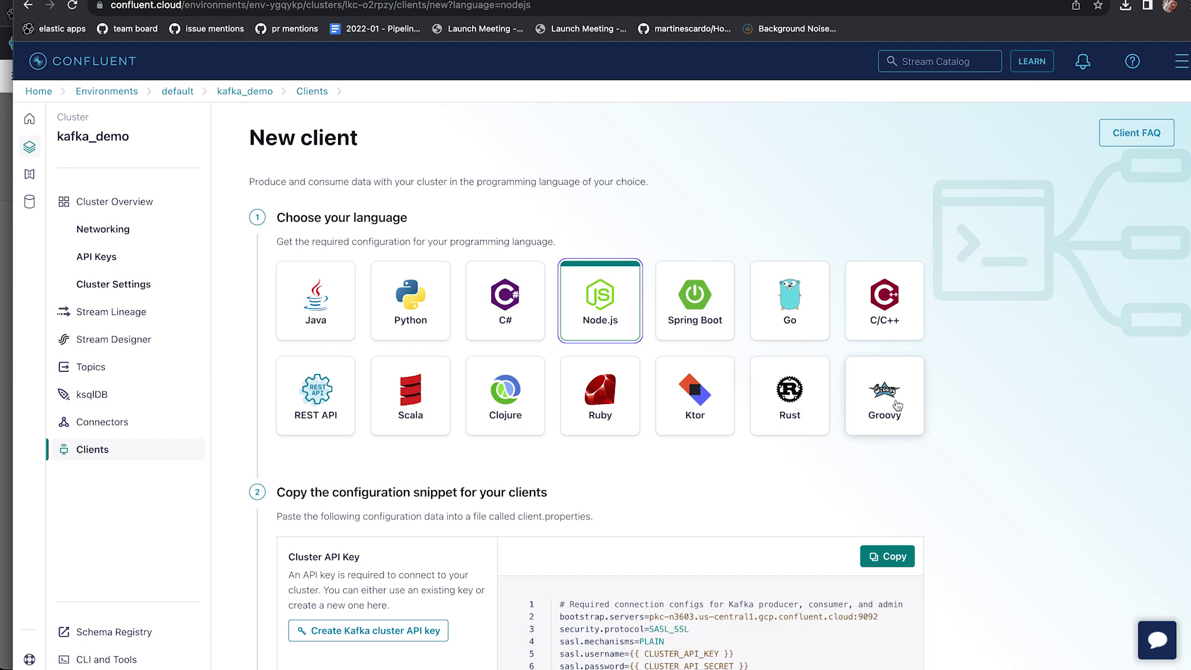
scroll(1058, 478, "down", 5)
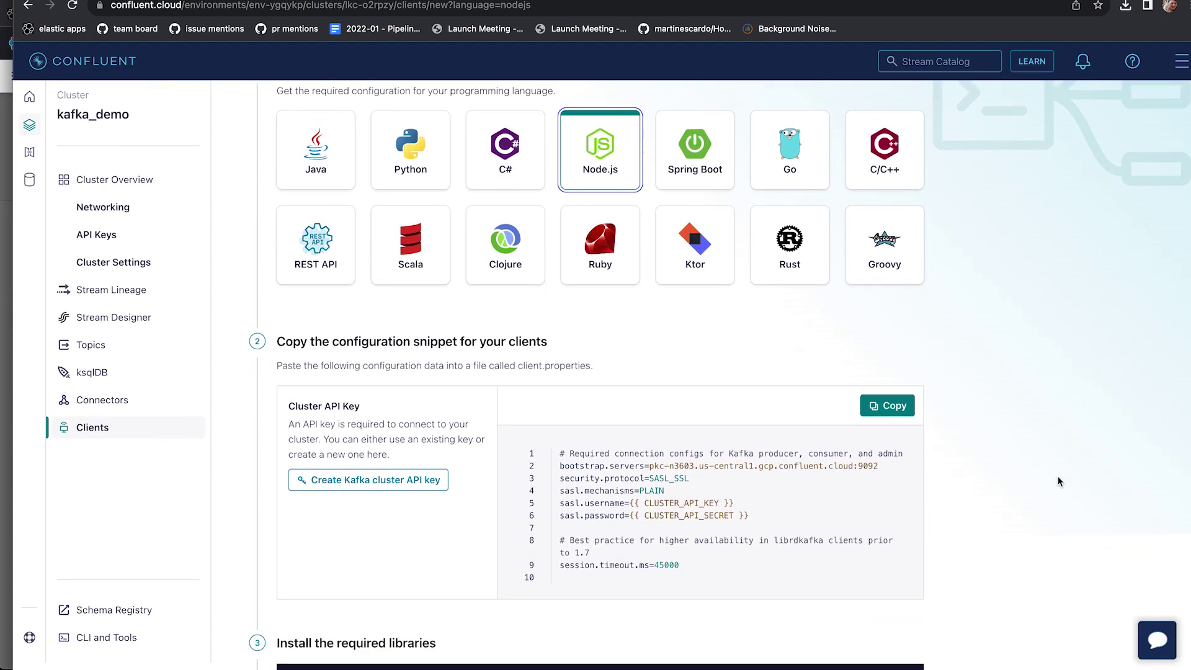
scroll(920, 526, "down", 2)
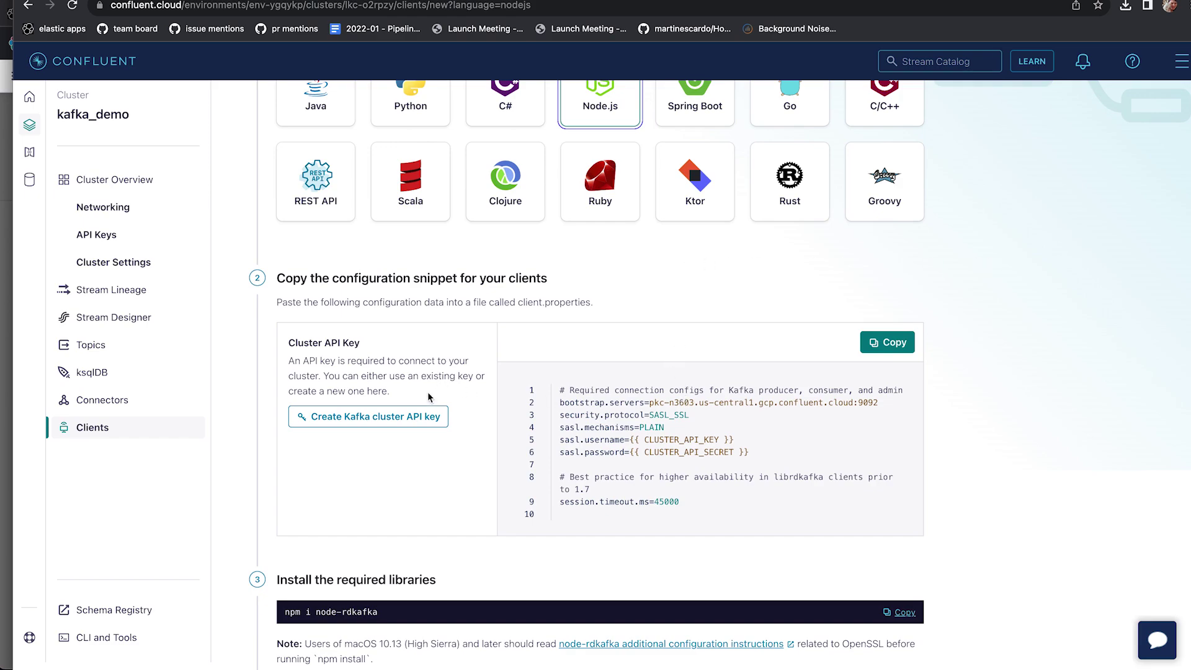
Generate and download a cluster API key, then select the bootstrap server address.
left_click(403, 416)
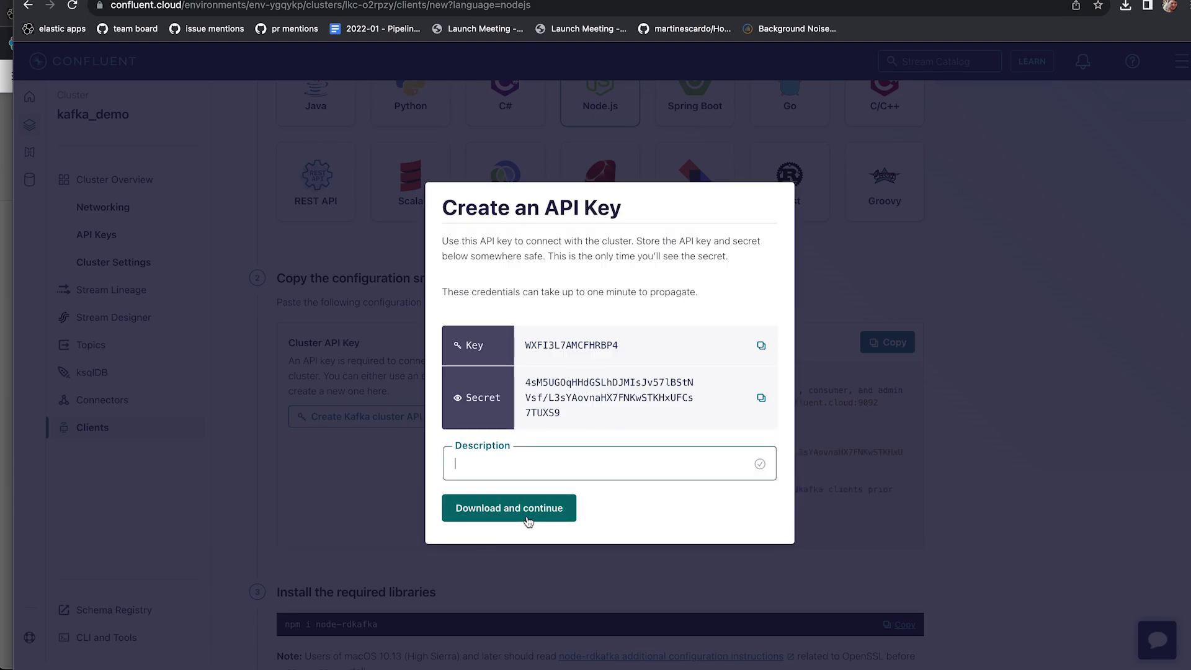
type("api key")
left_click(519, 508)
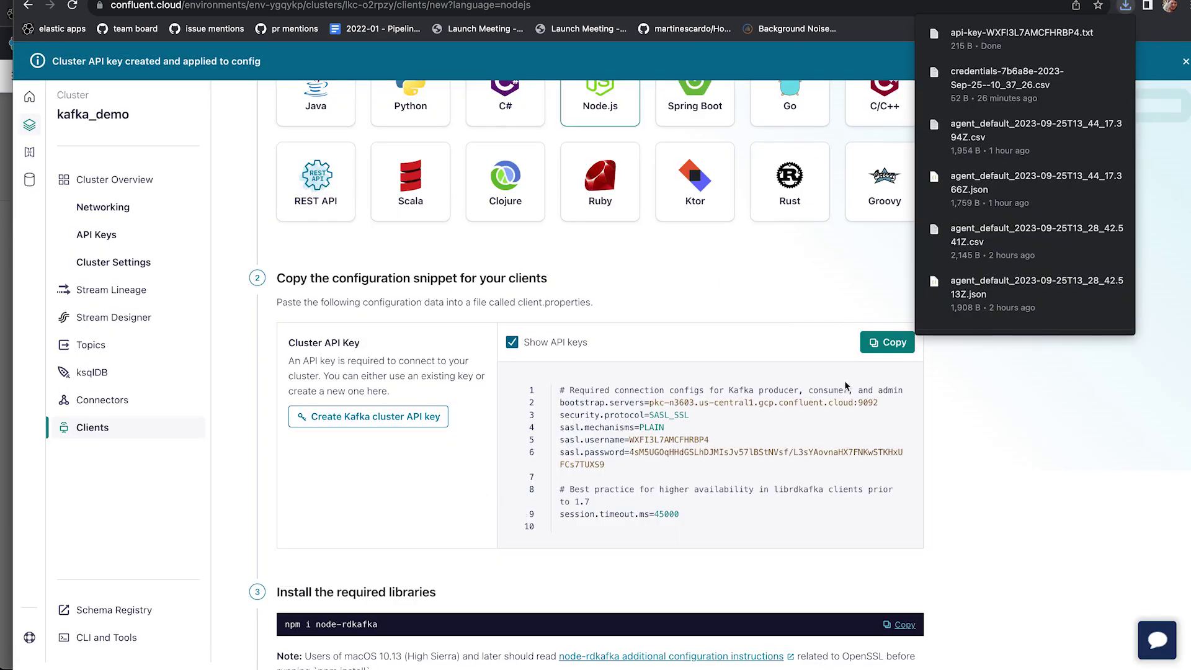
left_click(977, 397)
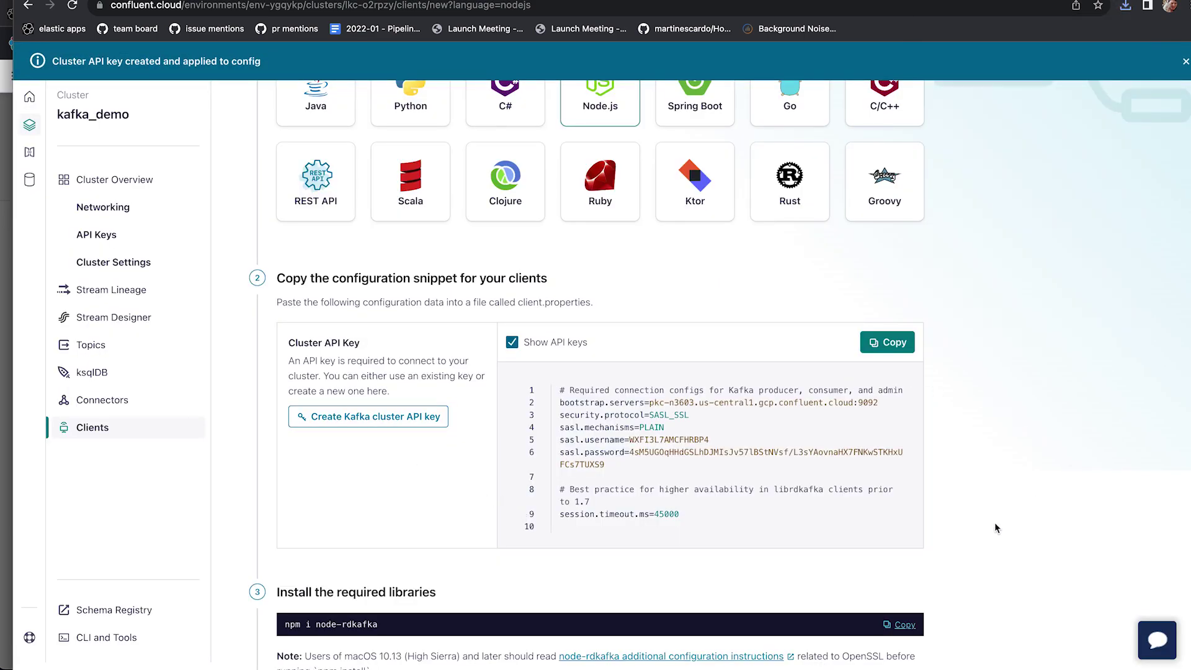
scroll(619, 487, "down", 3)
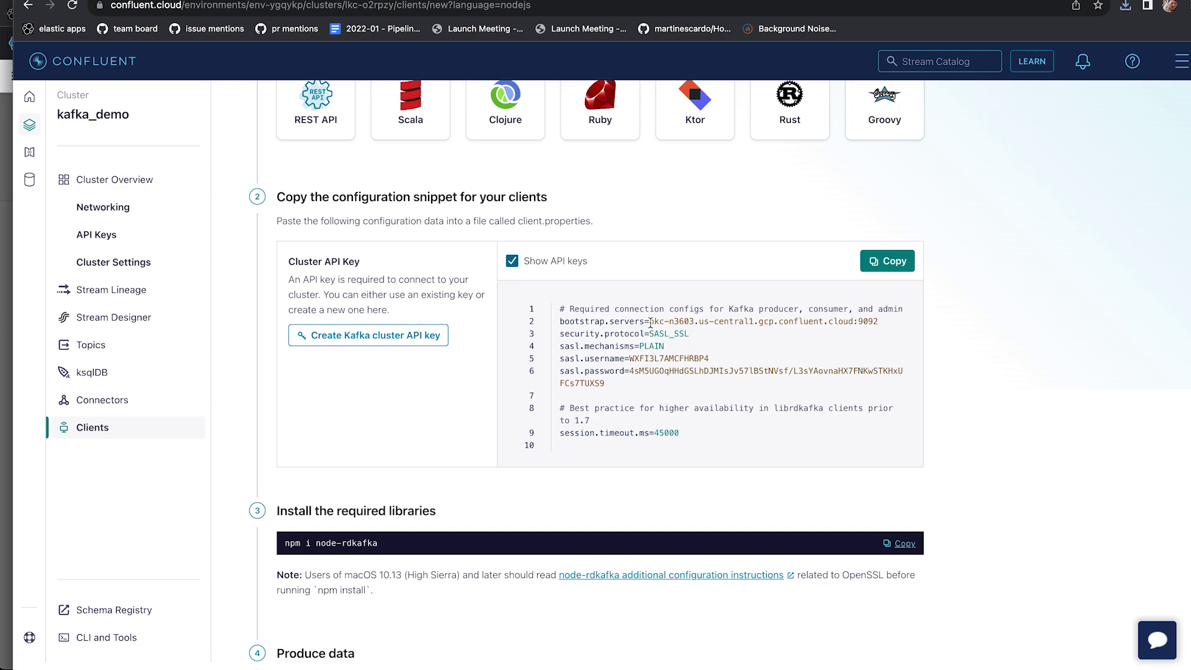
left_click_drag(649, 321, 879, 321)
key("super+c")
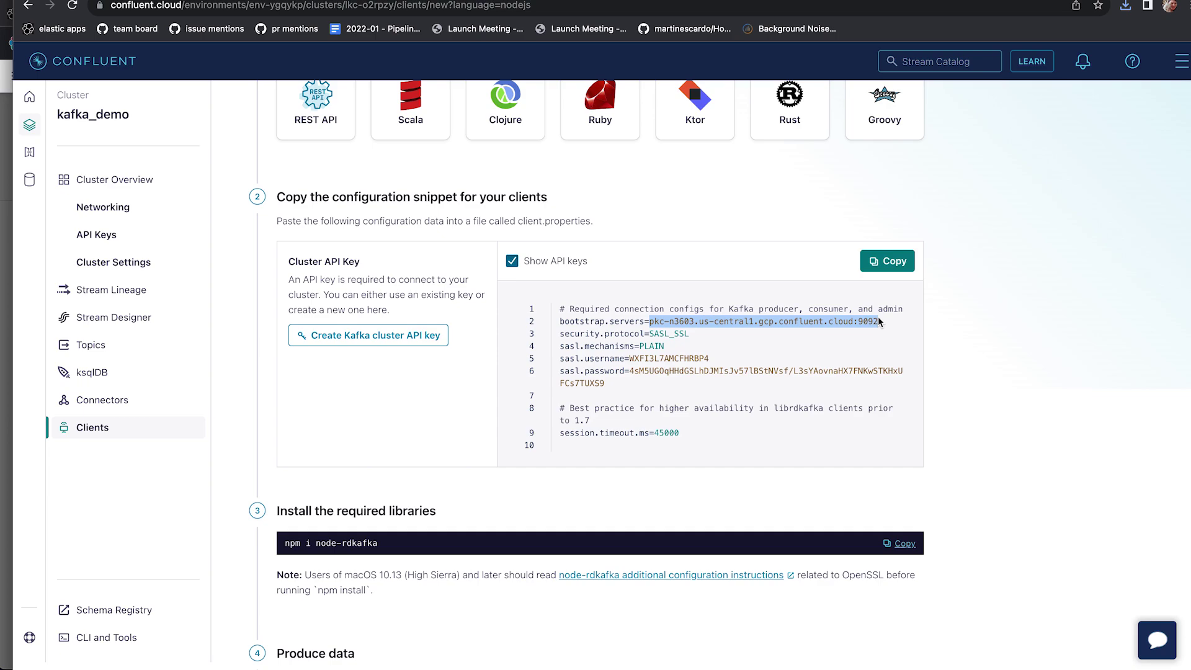
Paste pkc-n3603.us-central1.gcp.confluent.cloud:9092 as the Kafka output's host in Kibana.
key("super+Tab")
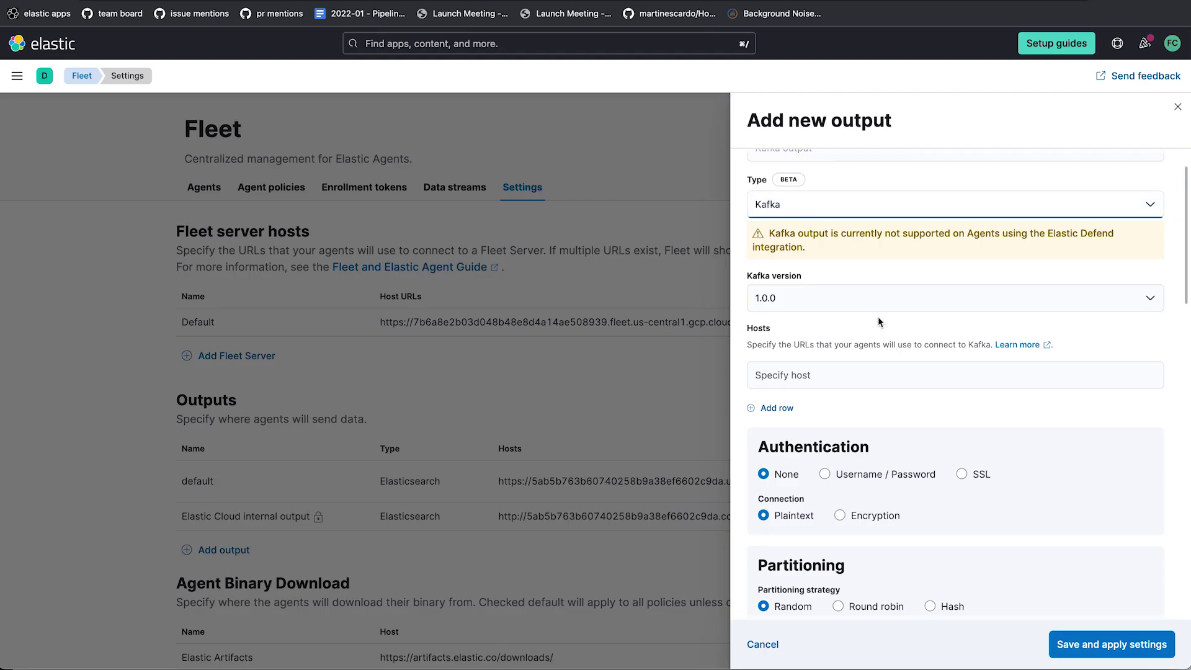
left_click(854, 380)
key("super+v")
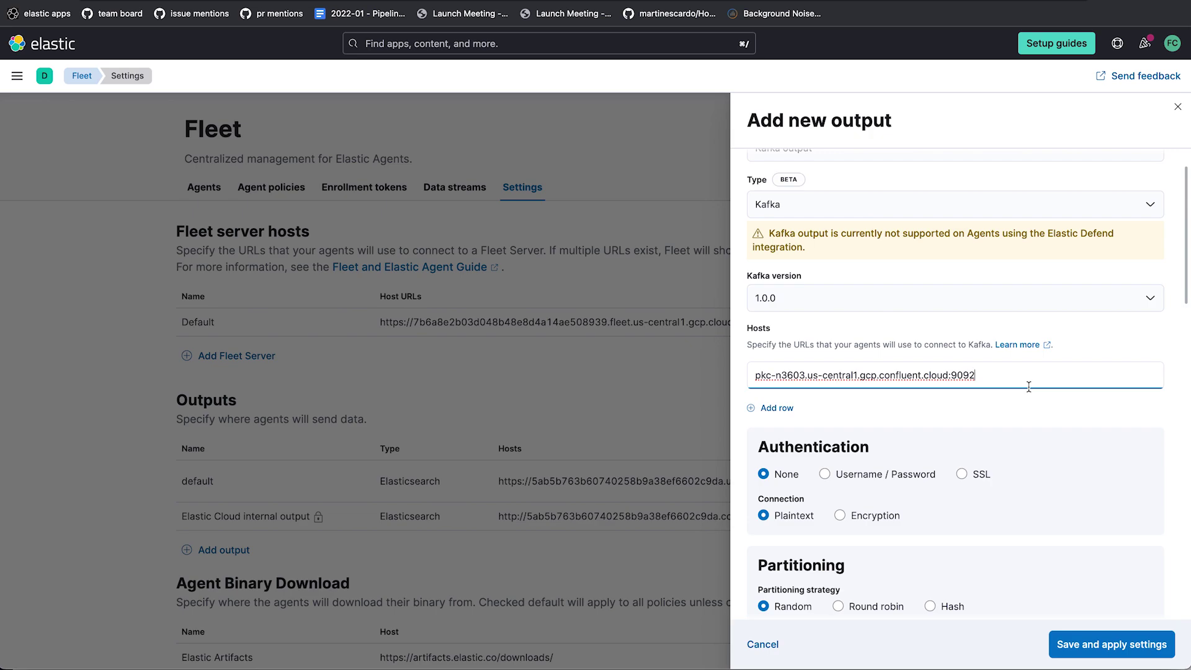
left_click(756, 375)
left_click(1013, 371)
scroll(1039, 411, "down", 2)
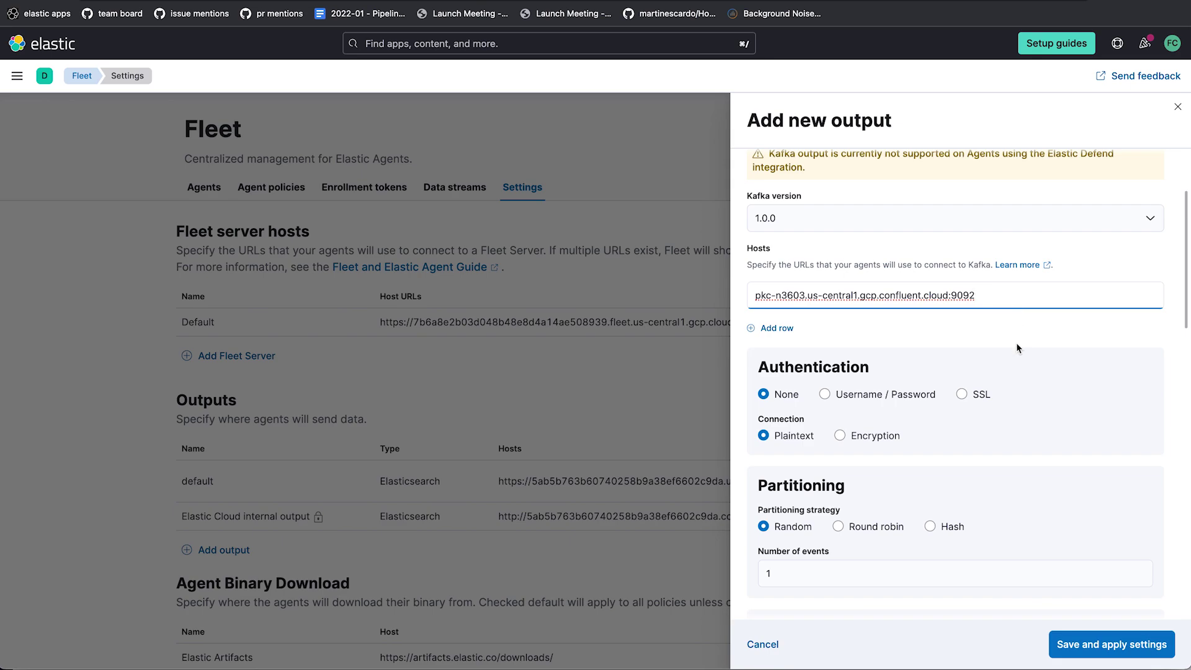
Choose Username / Password authentication and settle on the Plain SASL mechanism.
left_click(861, 374)
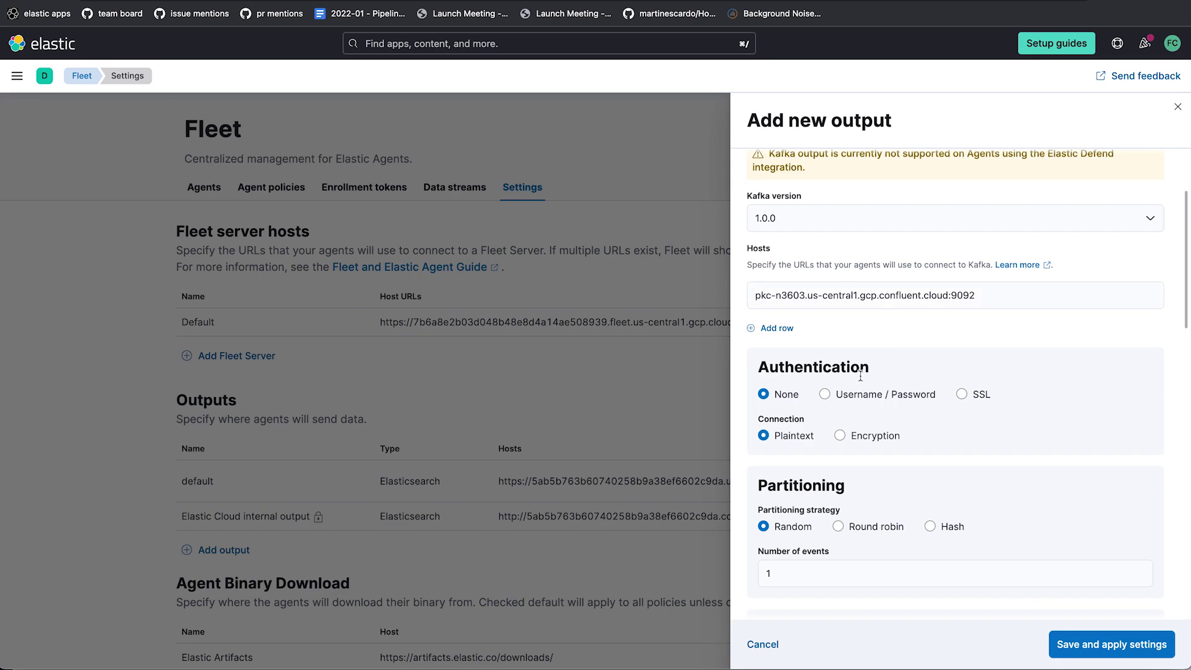
scroll(860, 375, "down", 1)
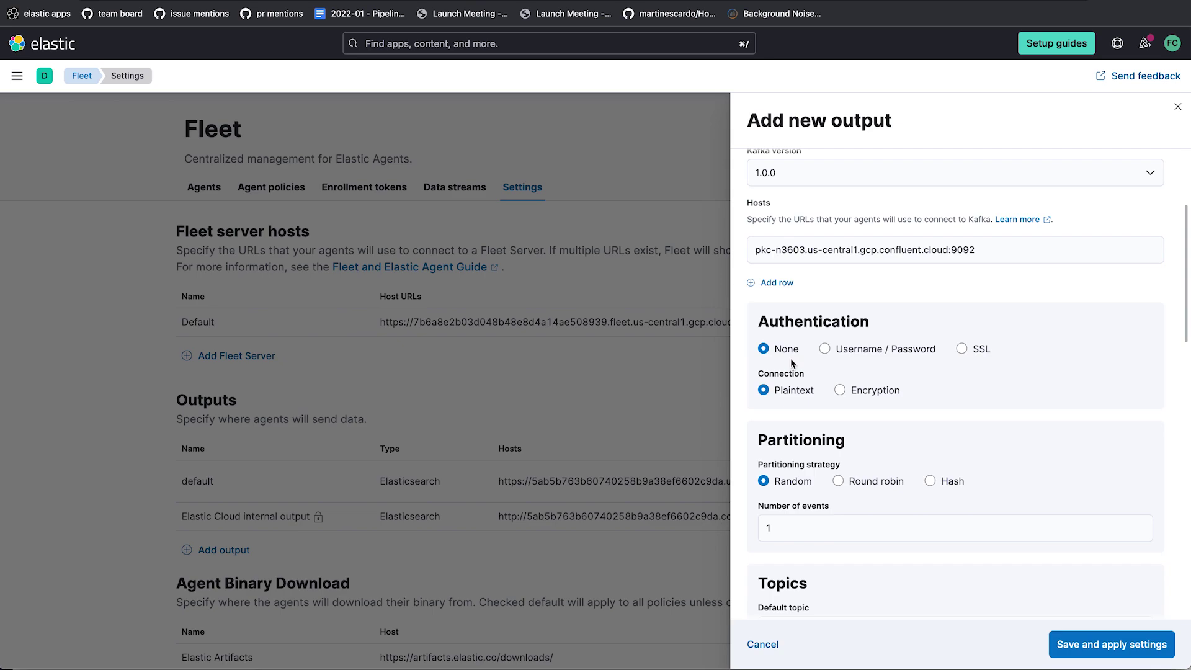
left_click(824, 351)
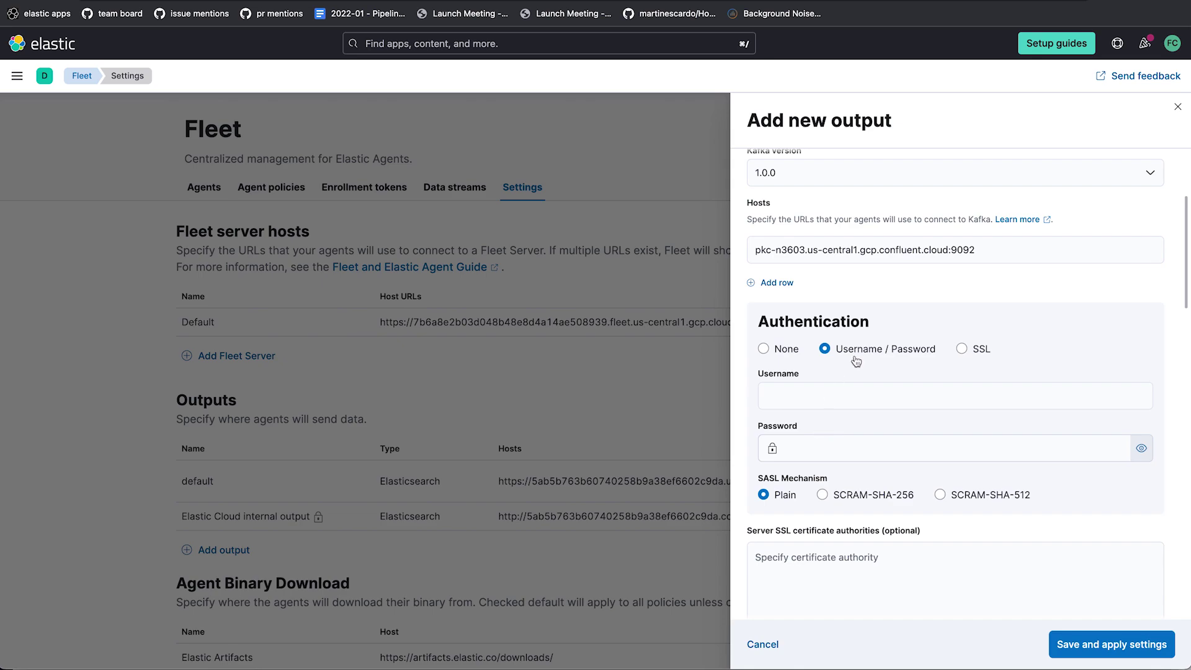
key("super+grave")
left_click(878, 499)
left_click(942, 495)
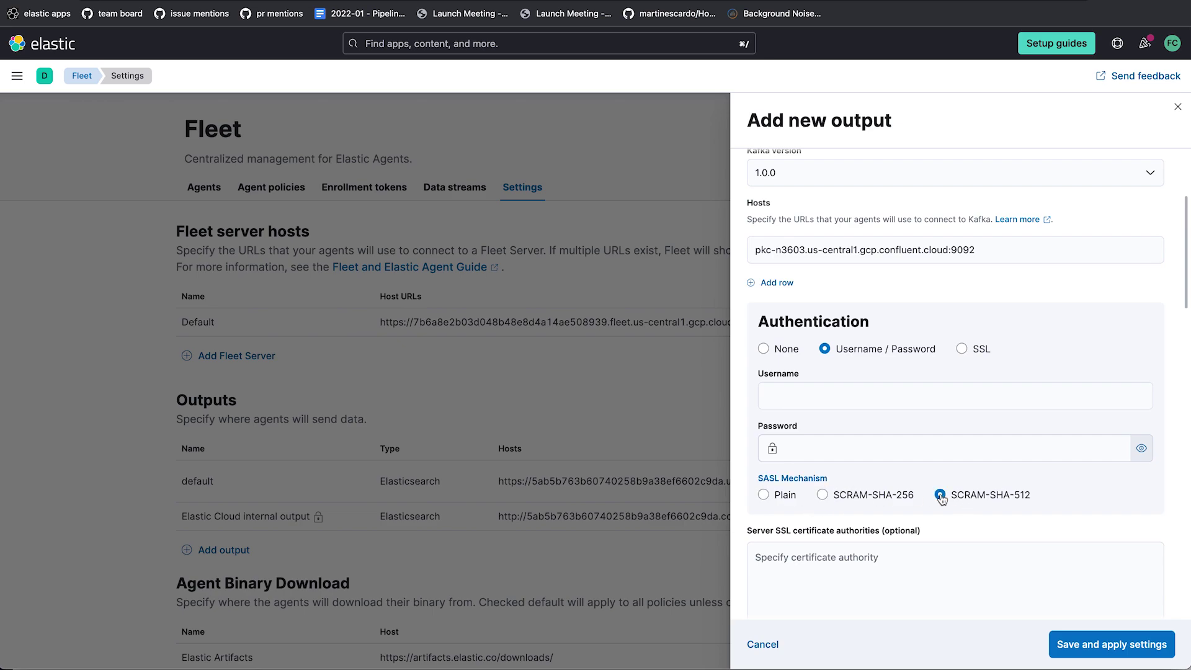
left_click(761, 496)
Copy the sasl.username API key into the Kafka output's Username field.
key("super+grave")
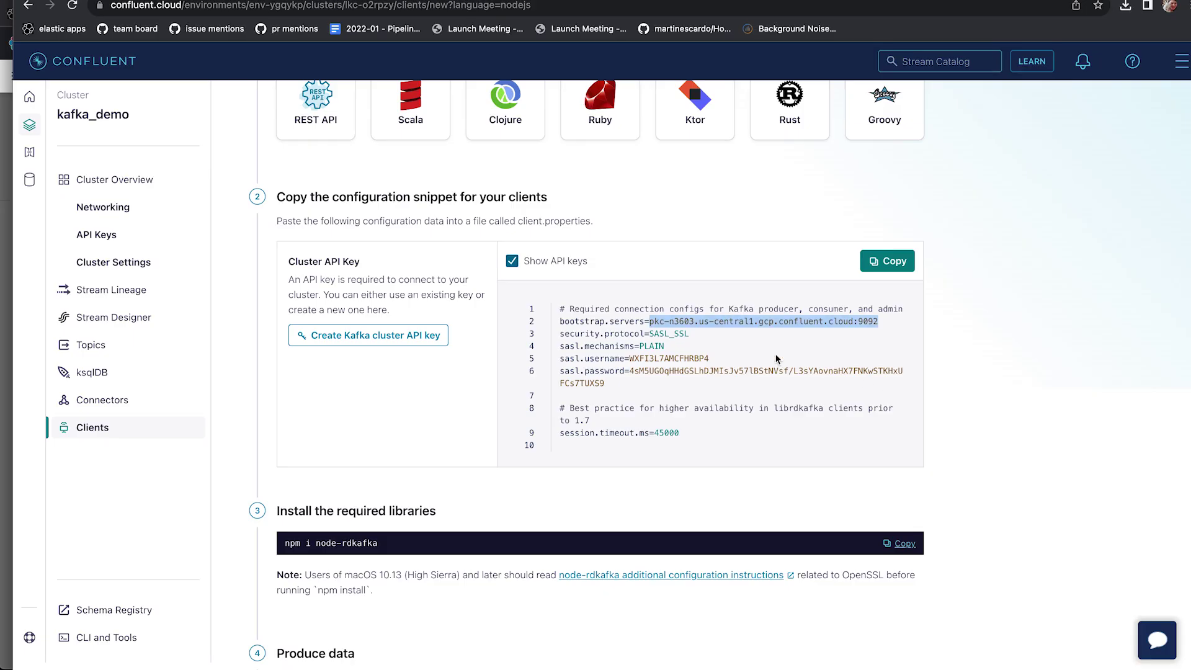
double_click(634, 358)
key("super+c")
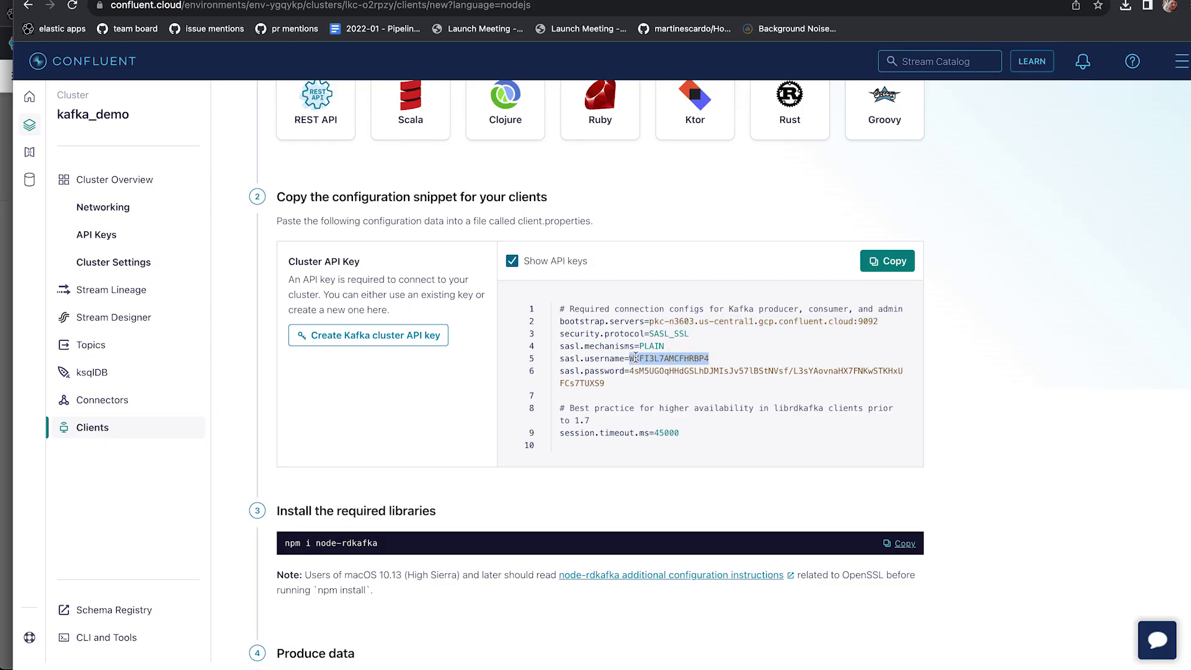
key("super+grave")
left_click(837, 393)
key("super+v")
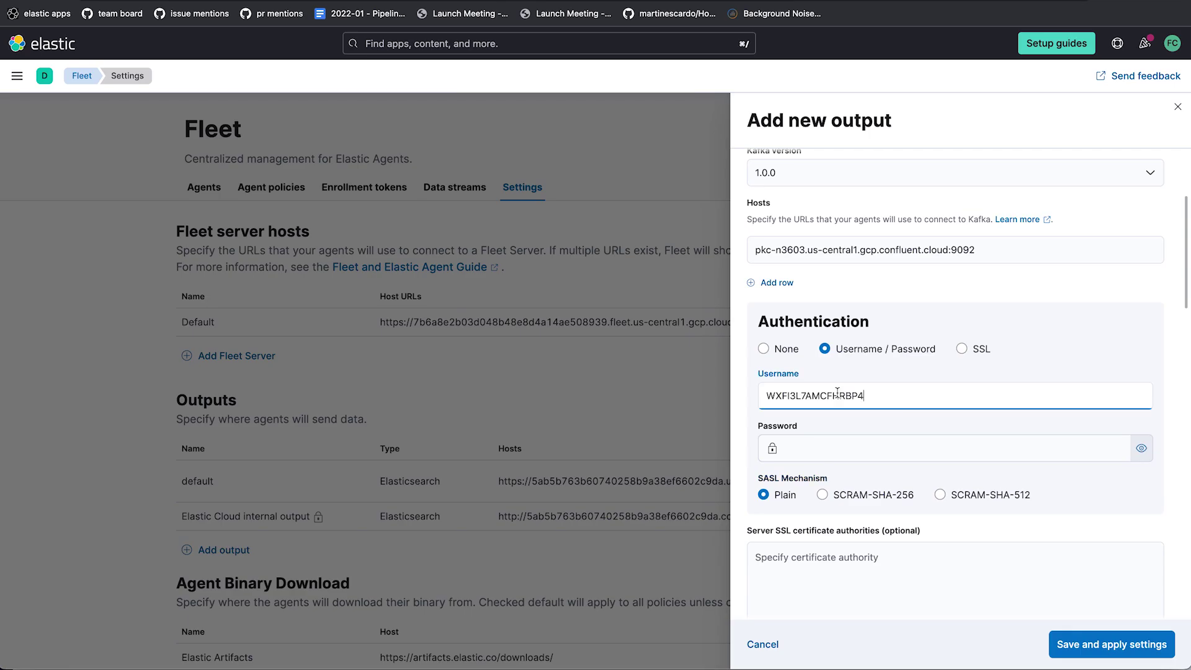
Copy the full sasl.password secret into the Kafka output's Password field.
key("super+grave")
double_click(803, 367)
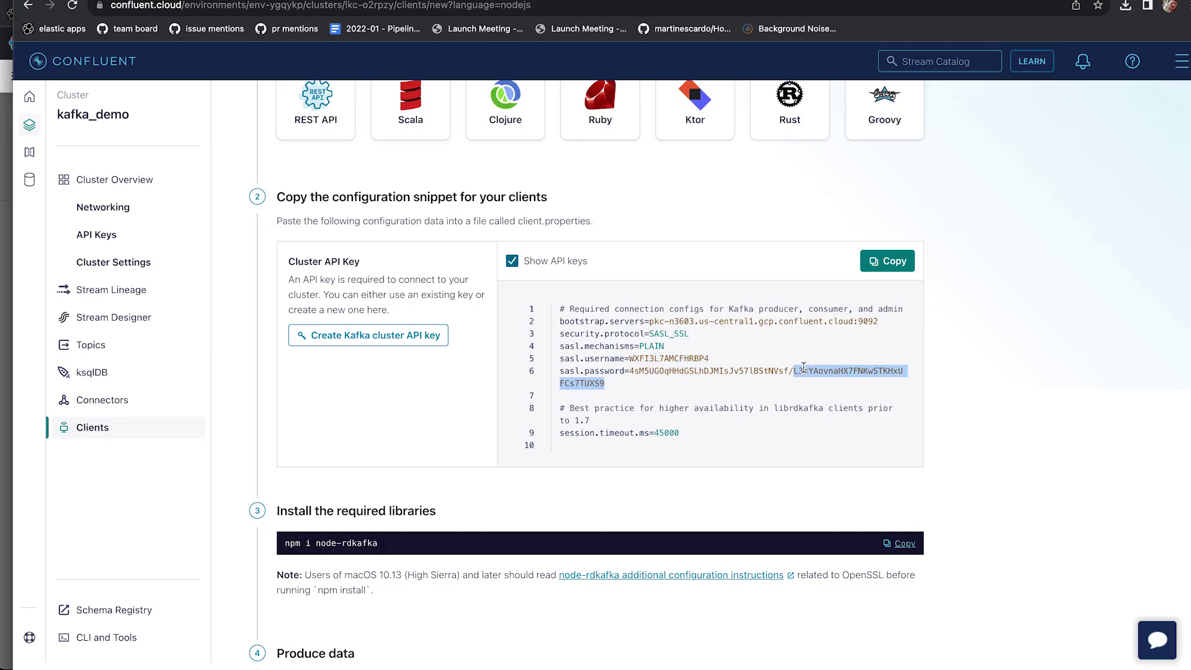
left_click(630, 370)
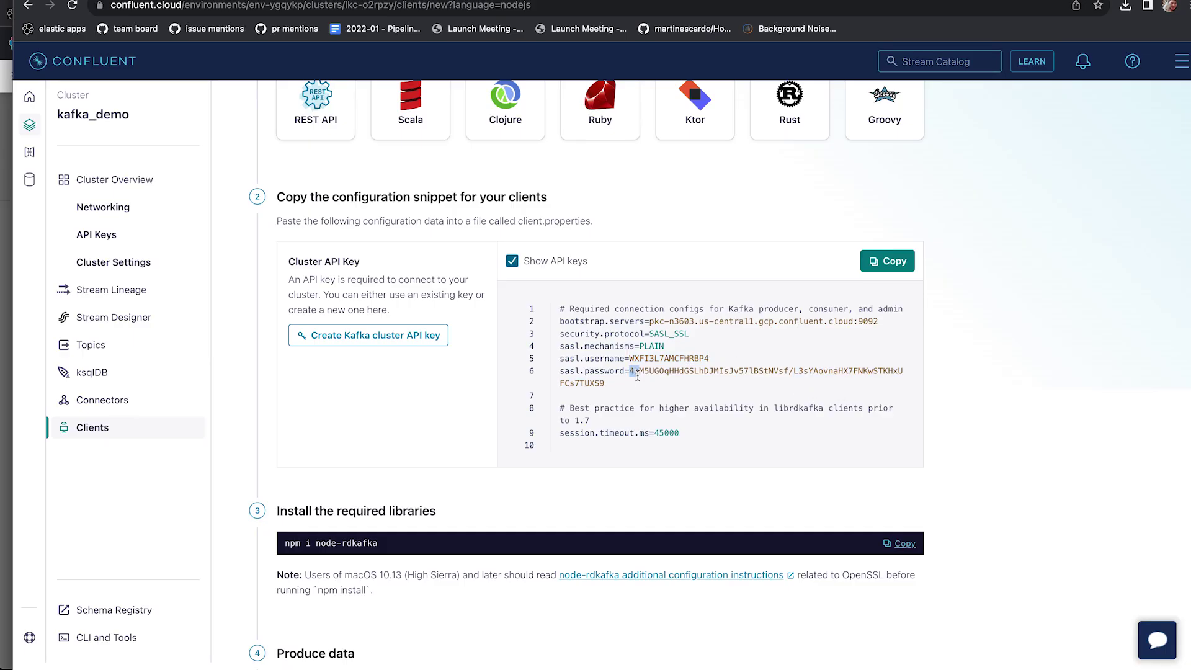
left_click_drag(630, 370, 639, 385)
key("super+grave")
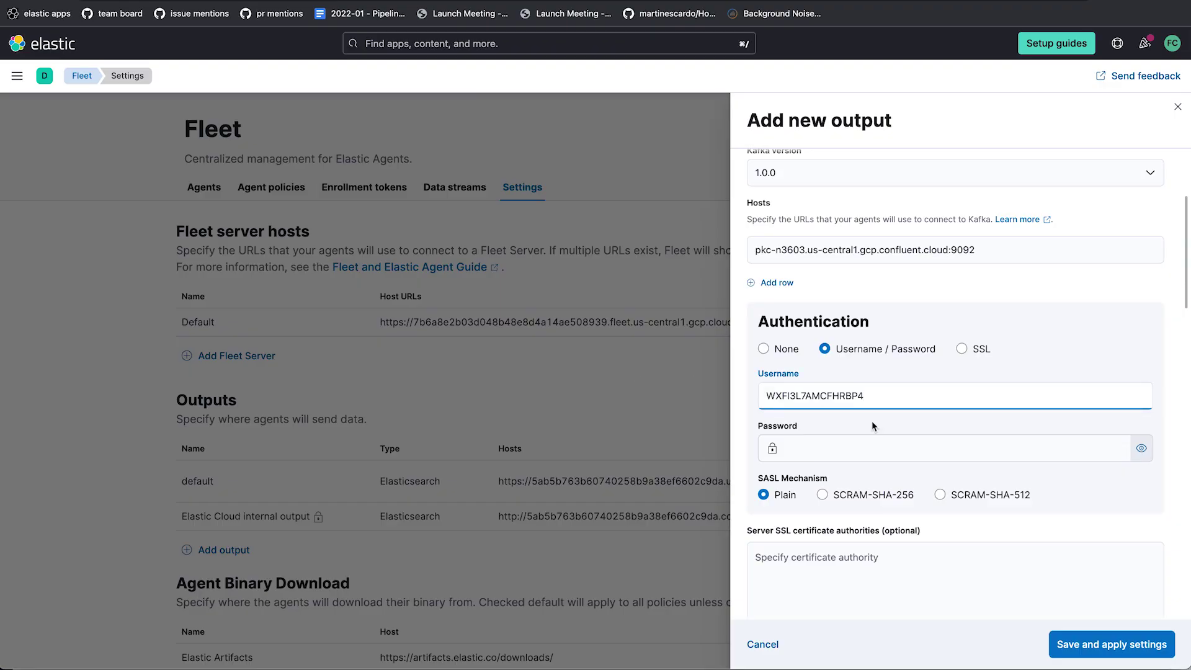
left_click(891, 437)
key("super+v")
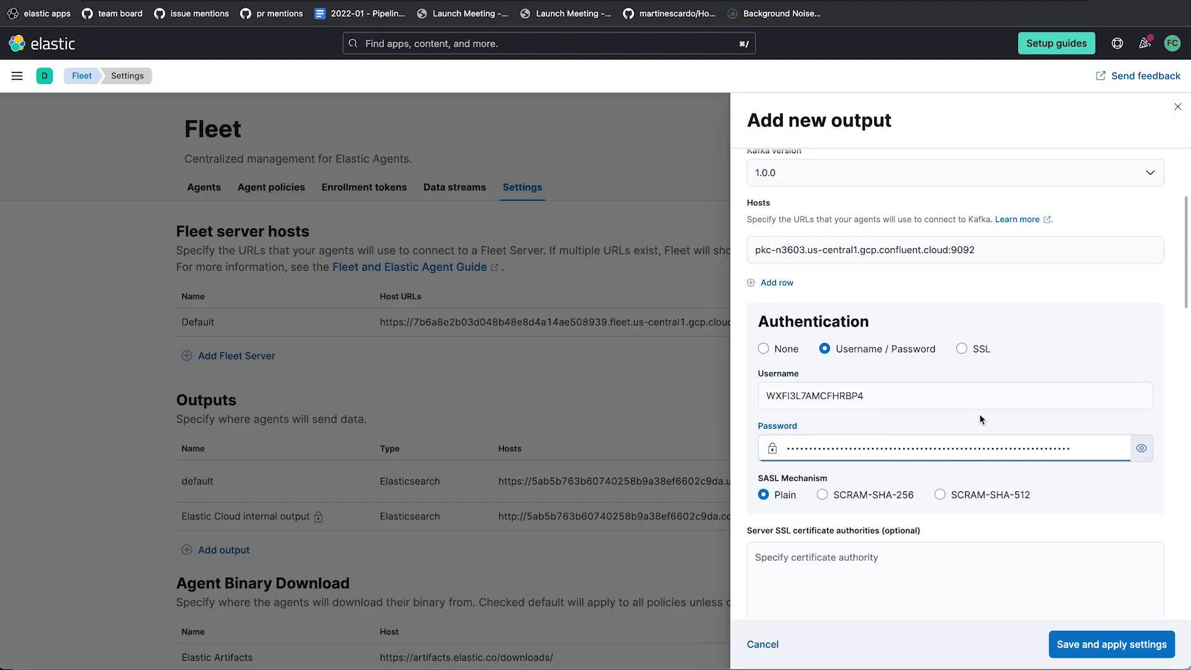
scroll(996, 386, "down", 3)
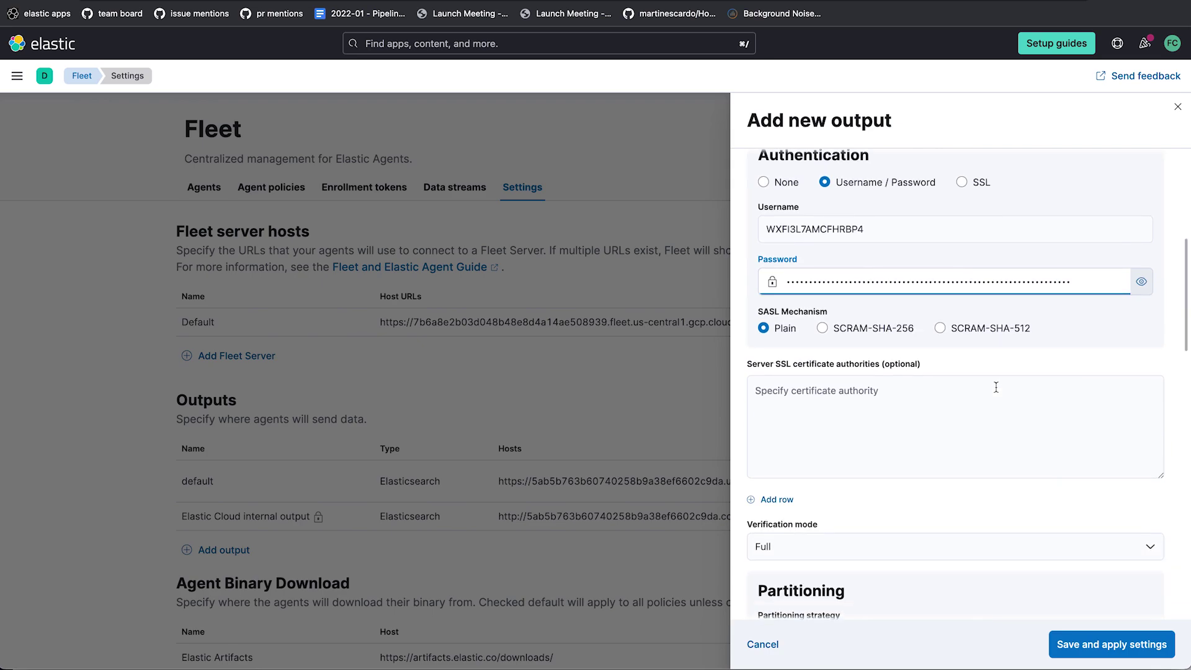
left_click(836, 416)
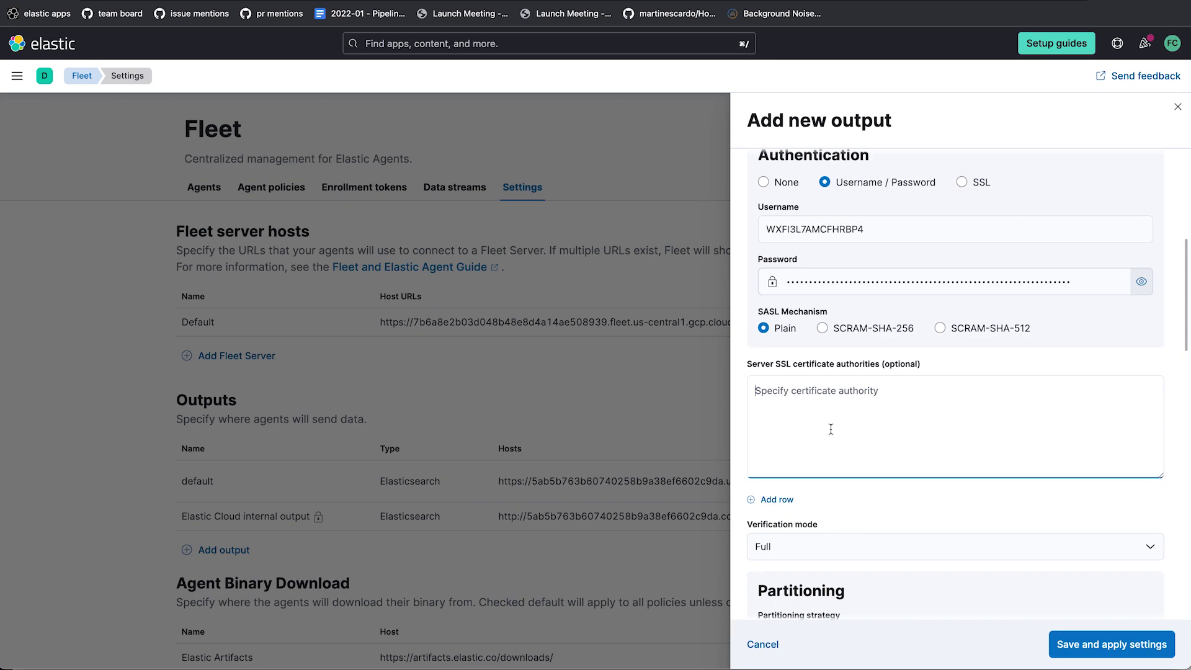
scroll(843, 422, "down", 4)
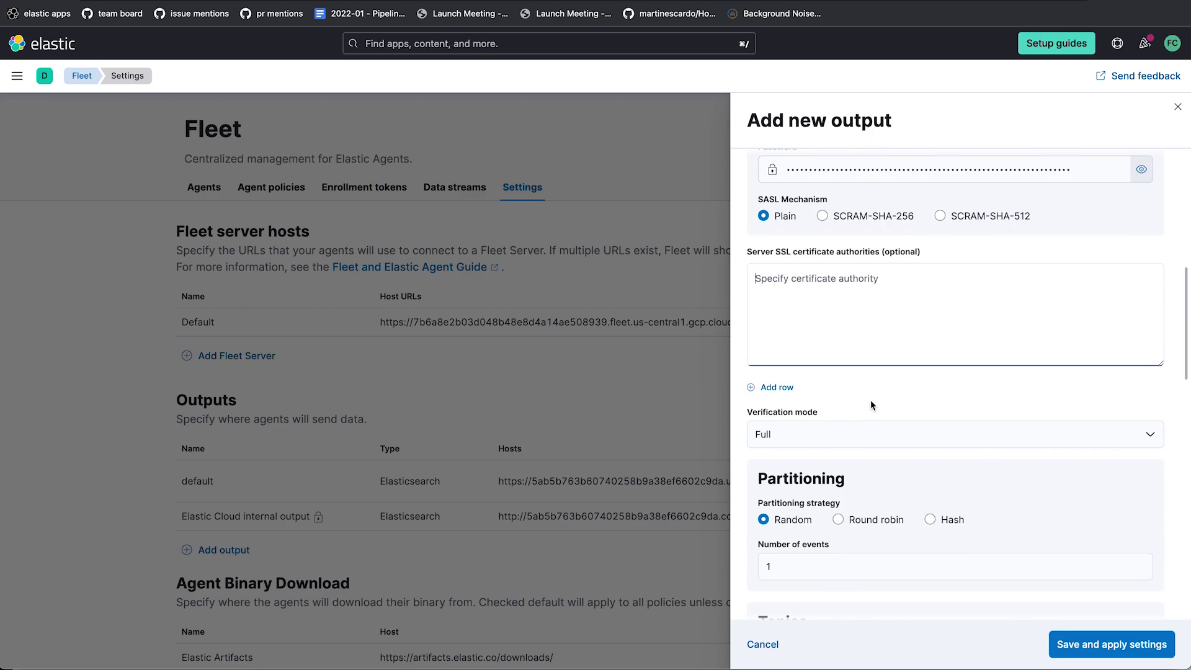
left_click(899, 428)
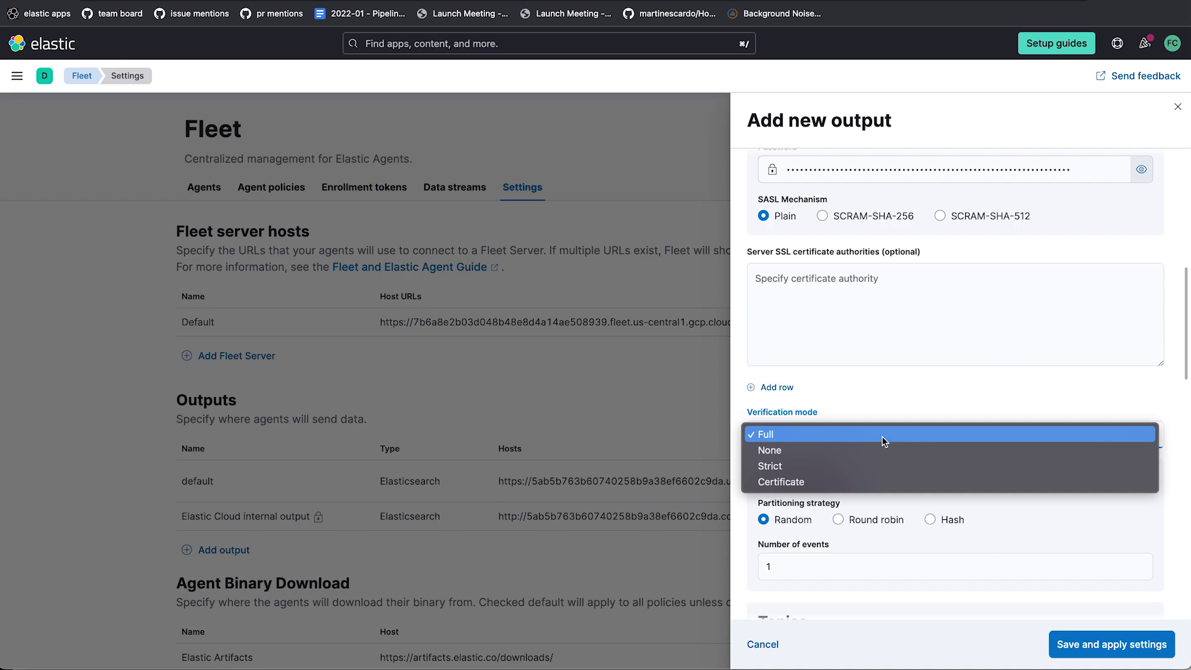
left_click(883, 451)
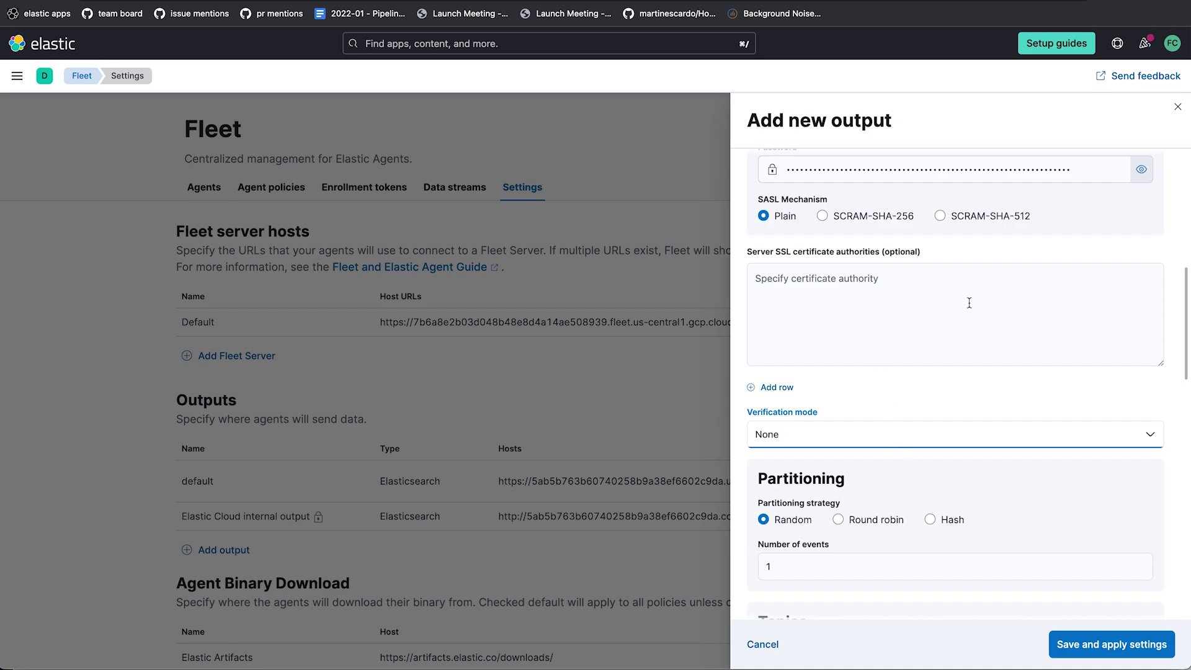
left_click(1147, 436)
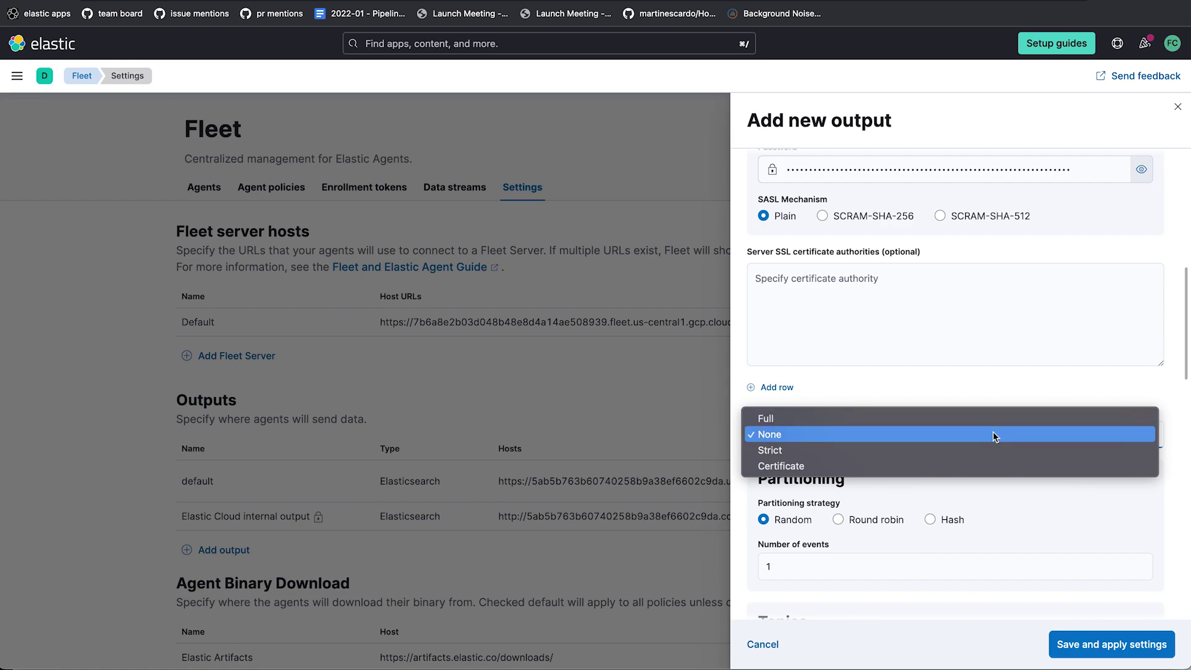
left_click(961, 418)
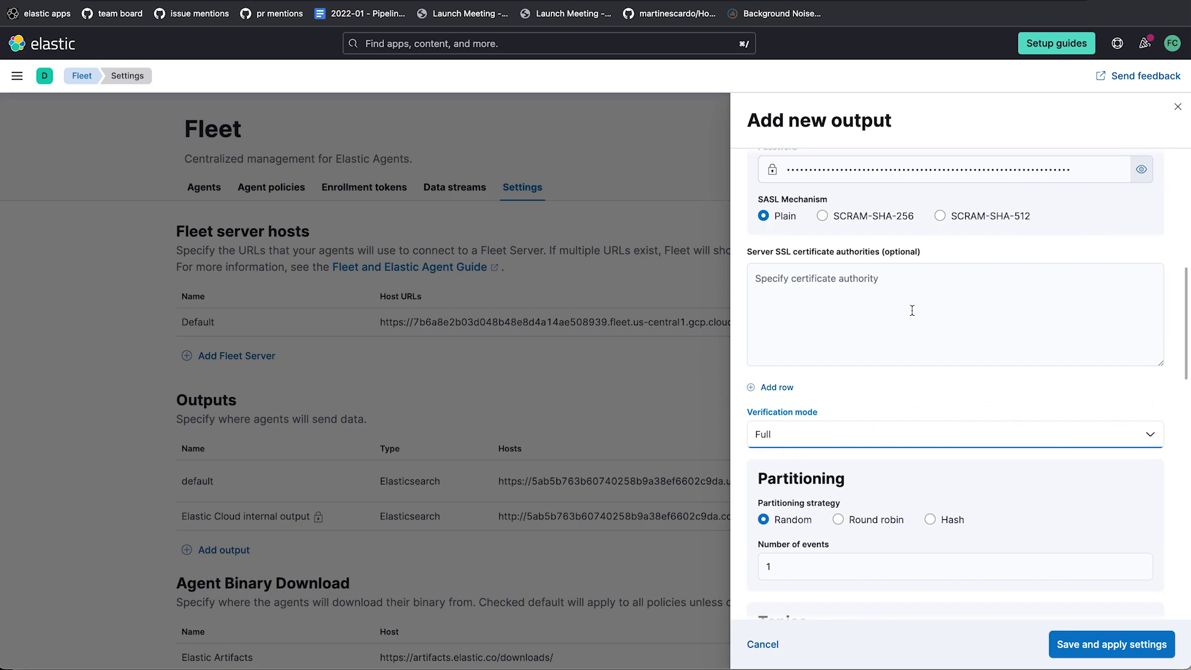
Set the Kafka output's default topic to agent_default.
scroll(911, 310, "down", 3)
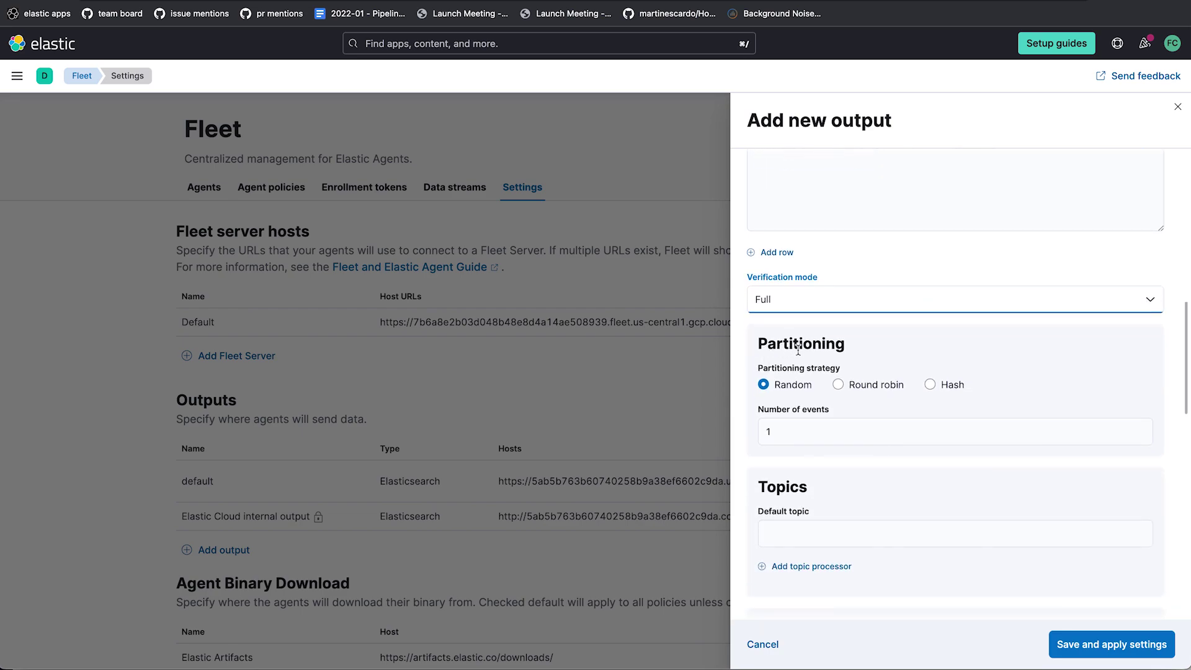
scroll(879, 351, "down", 1)
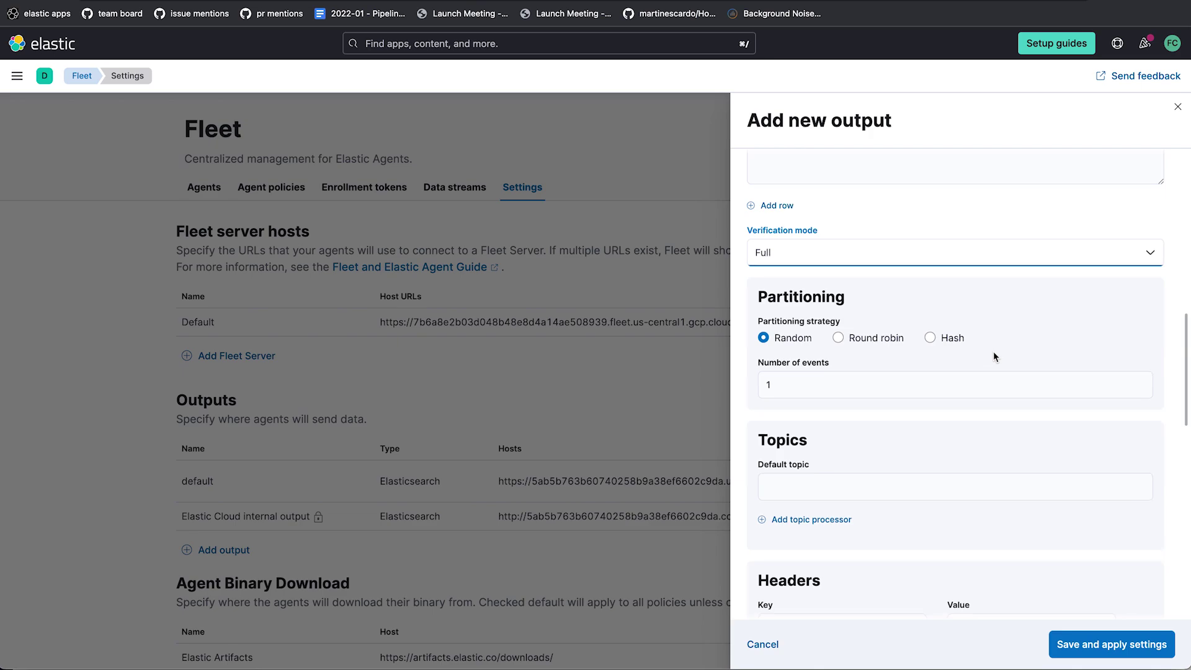
scroll(993, 351, "down", 3)
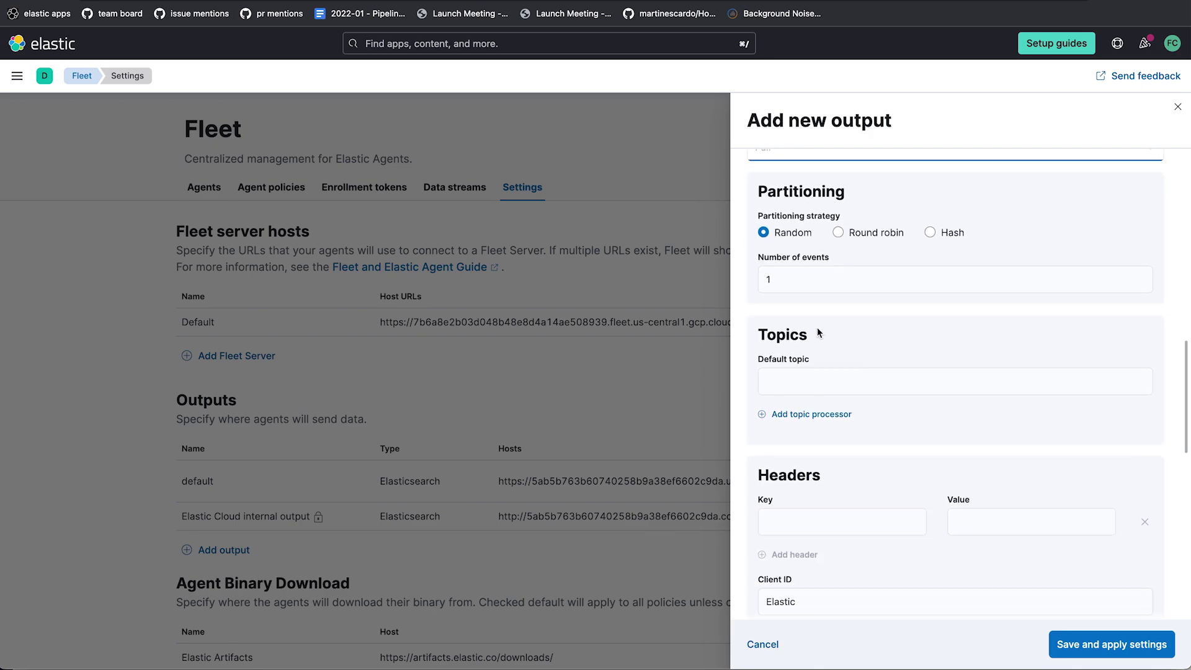
left_click(869, 378)
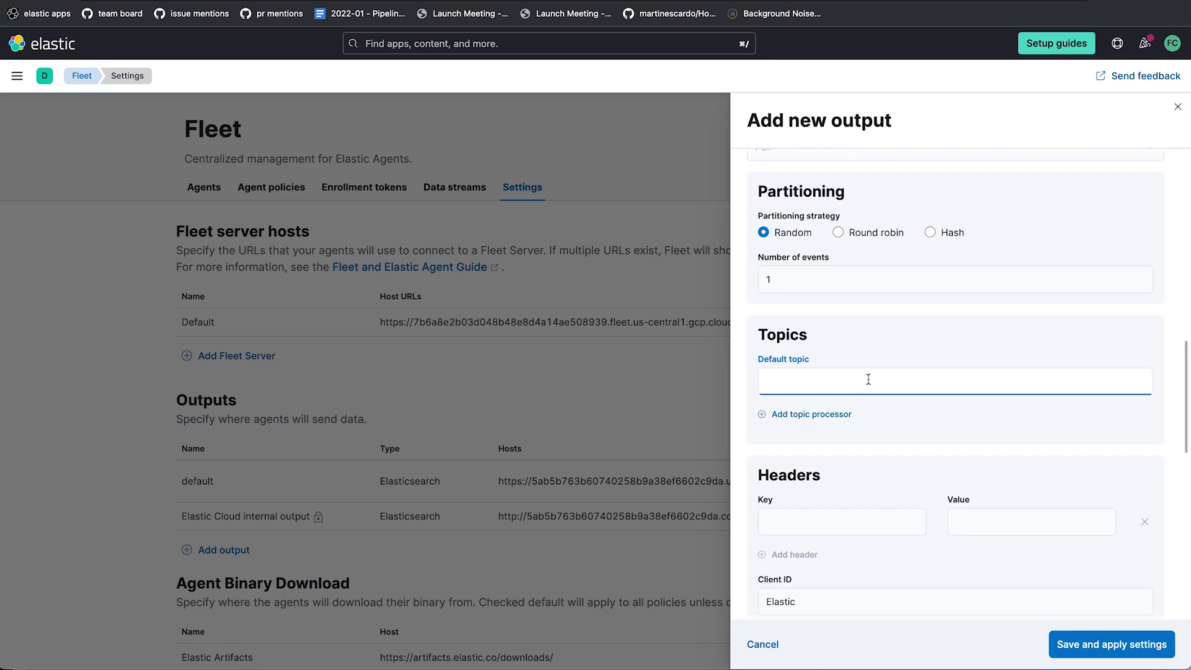
type("agent_default")
Add an Equals processor routing data_stream.dataset: system.syslog to topic agent_syslog.
left_click(761, 415)
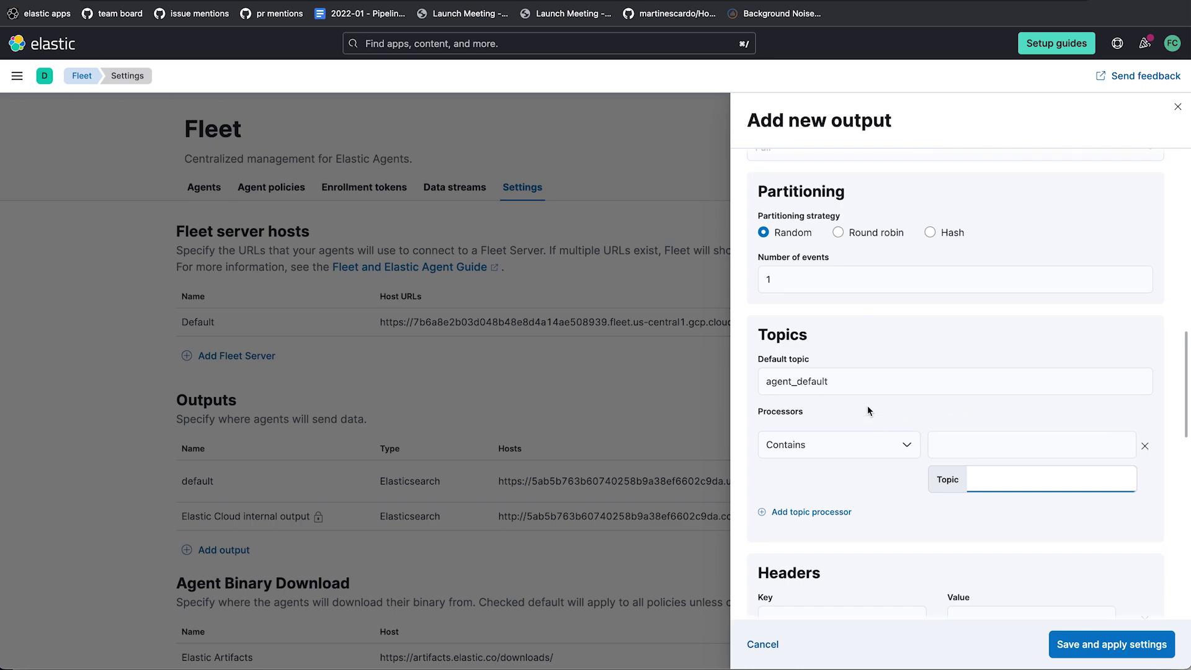
left_click(913, 437)
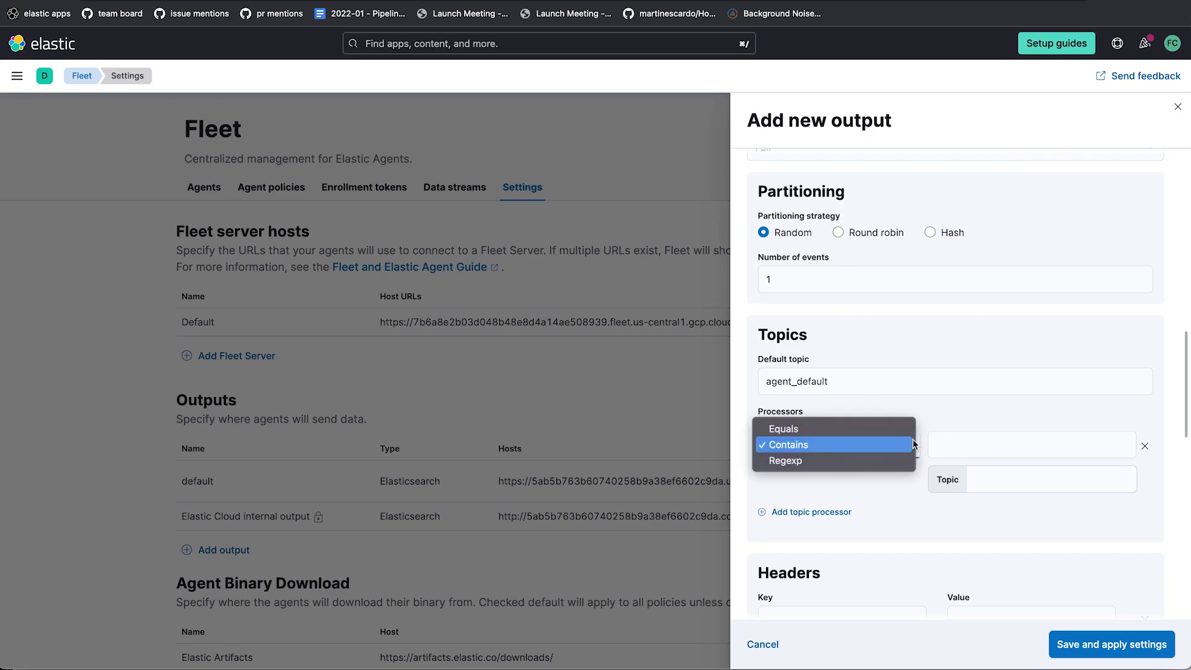
left_click(906, 432)
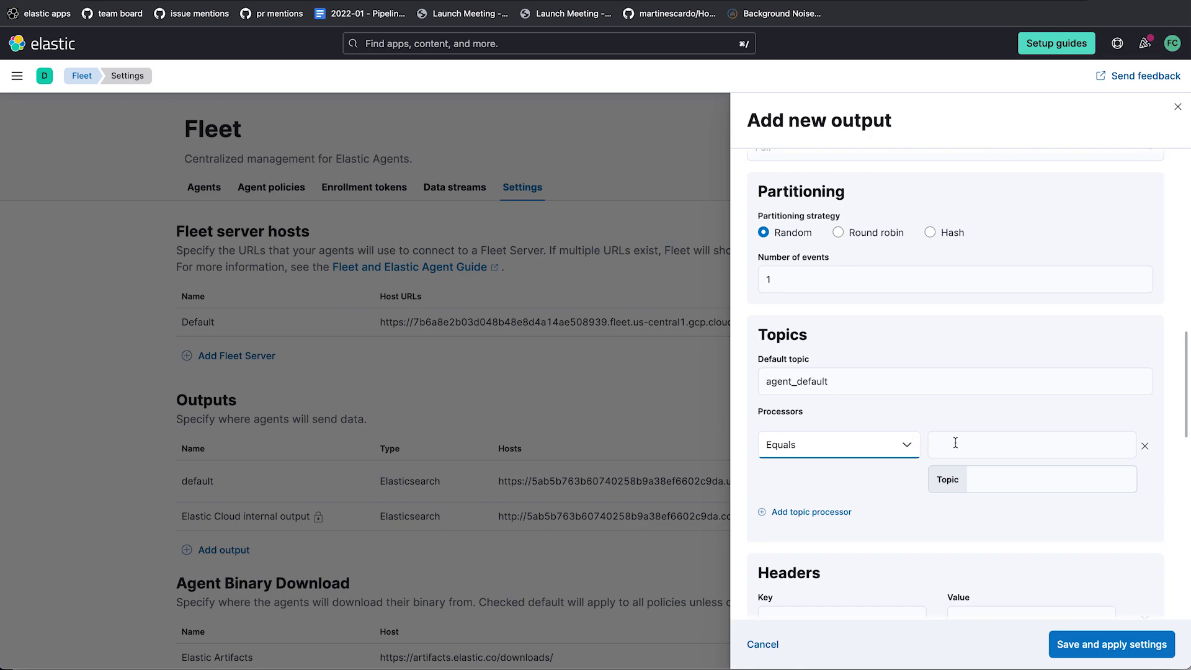
left_click(1000, 483)
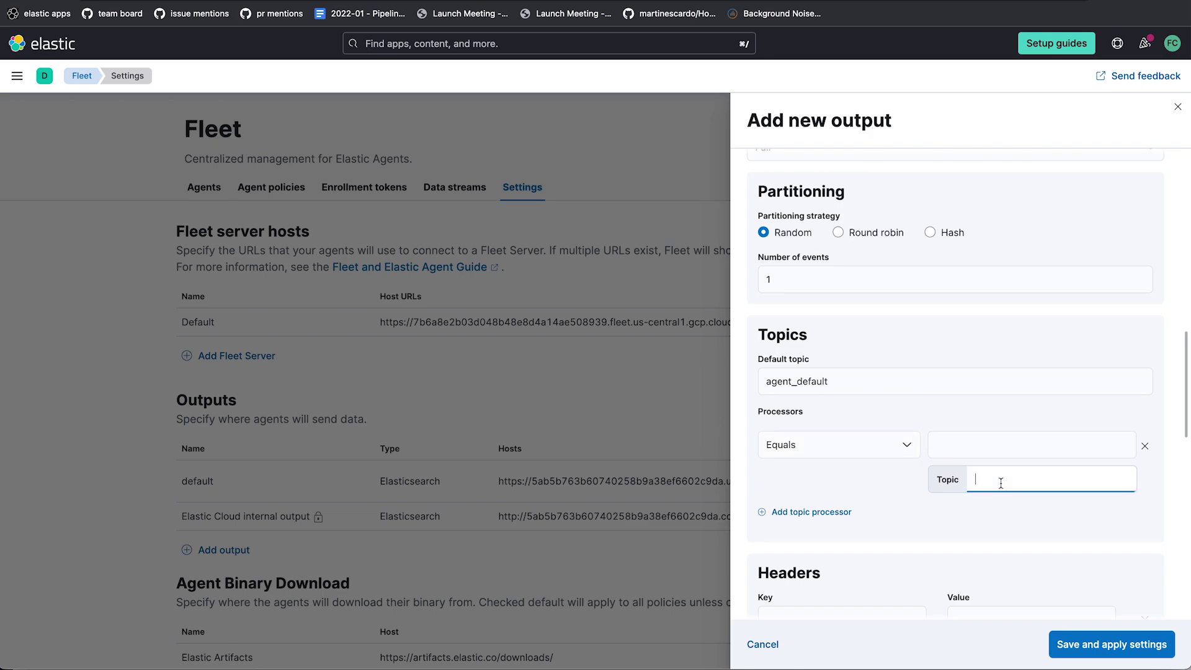
type("agent_syslog")
left_click(984, 453)
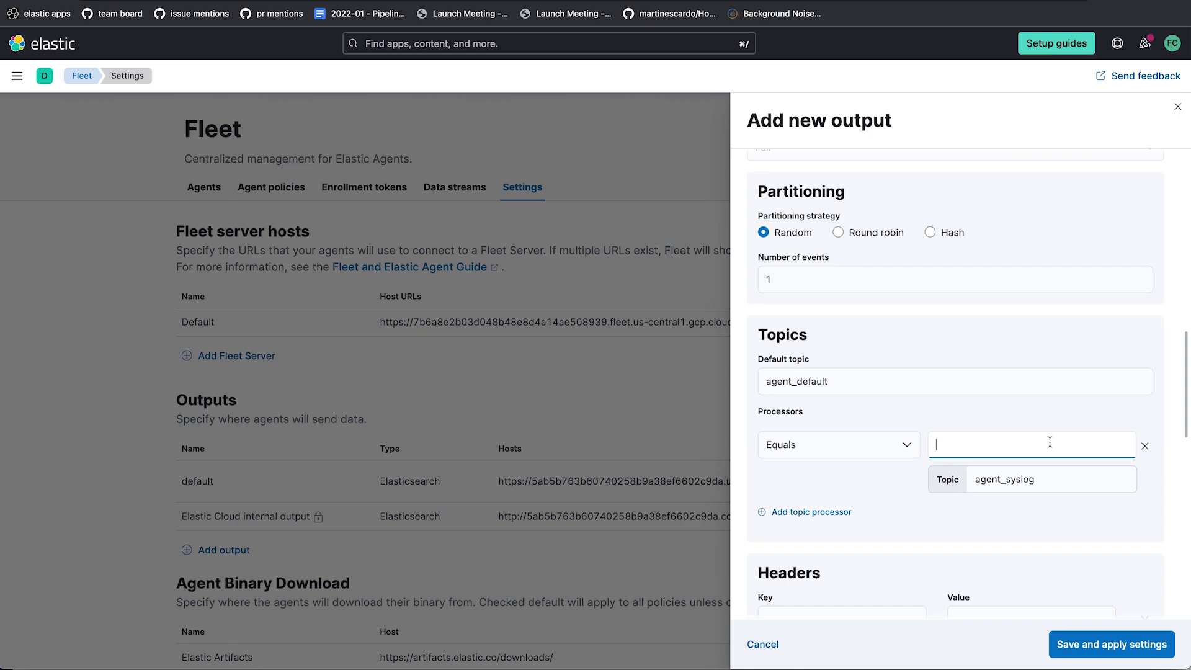
type("data_stream.dataset: system.syslog")
left_click(929, 382)
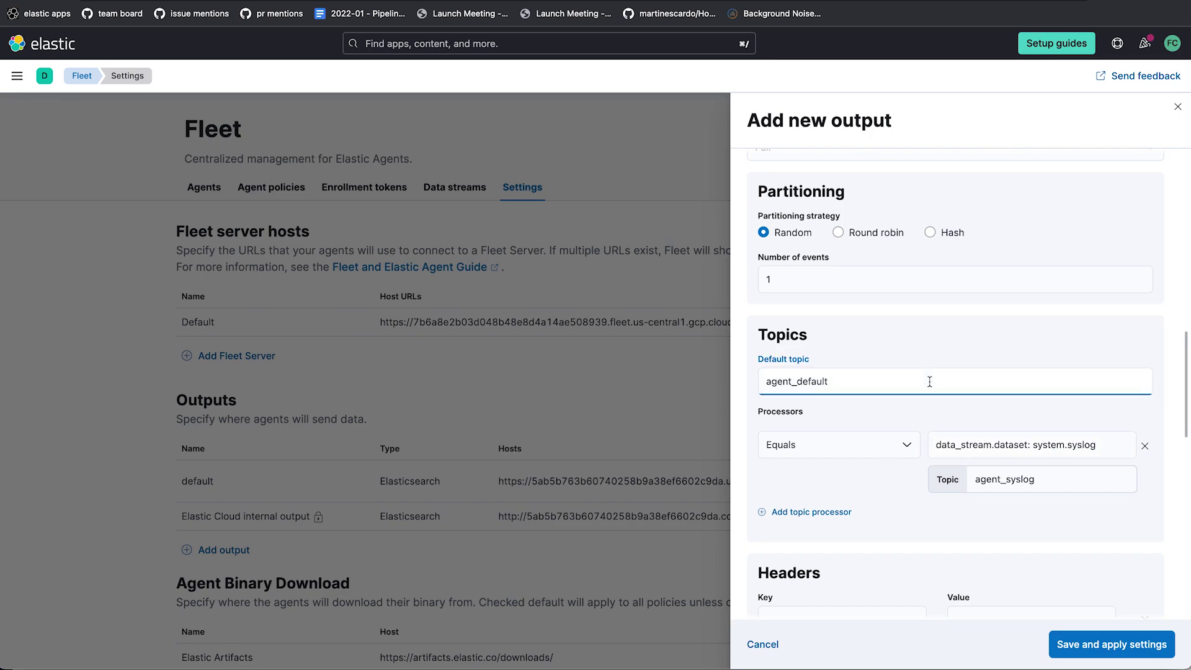
Review the Add new output flyout and save the Kafka output with settings applied.
left_click(1061, 476)
scroll(1017, 556, "down", 1)
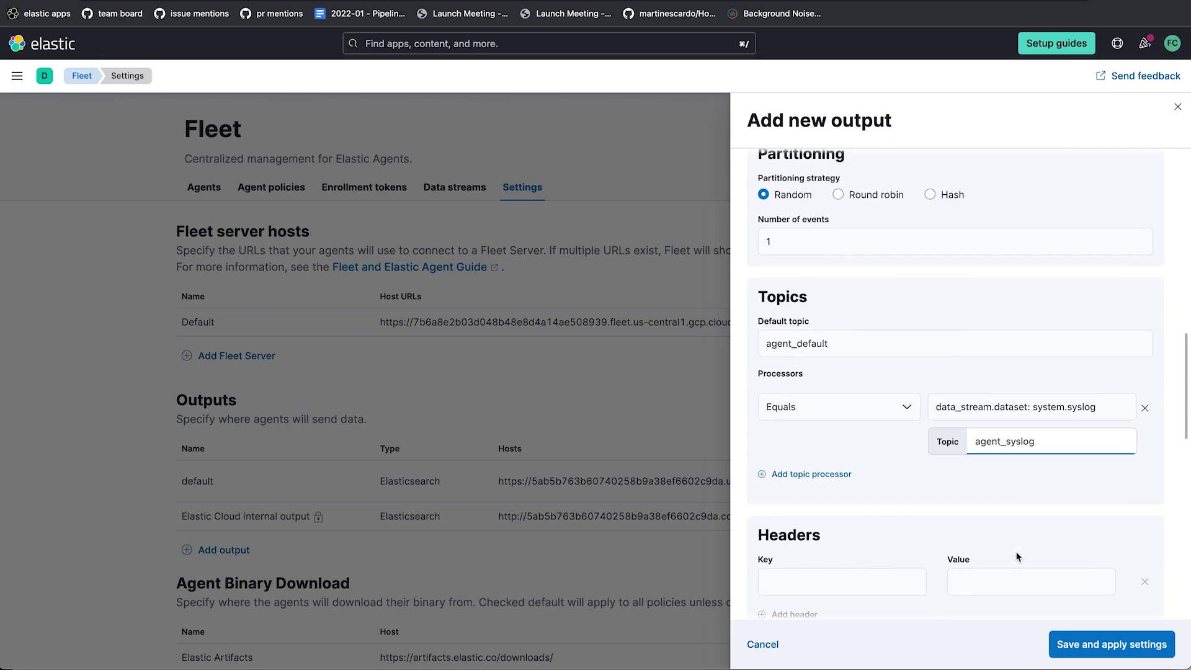
scroll(1017, 556, "down", 5)
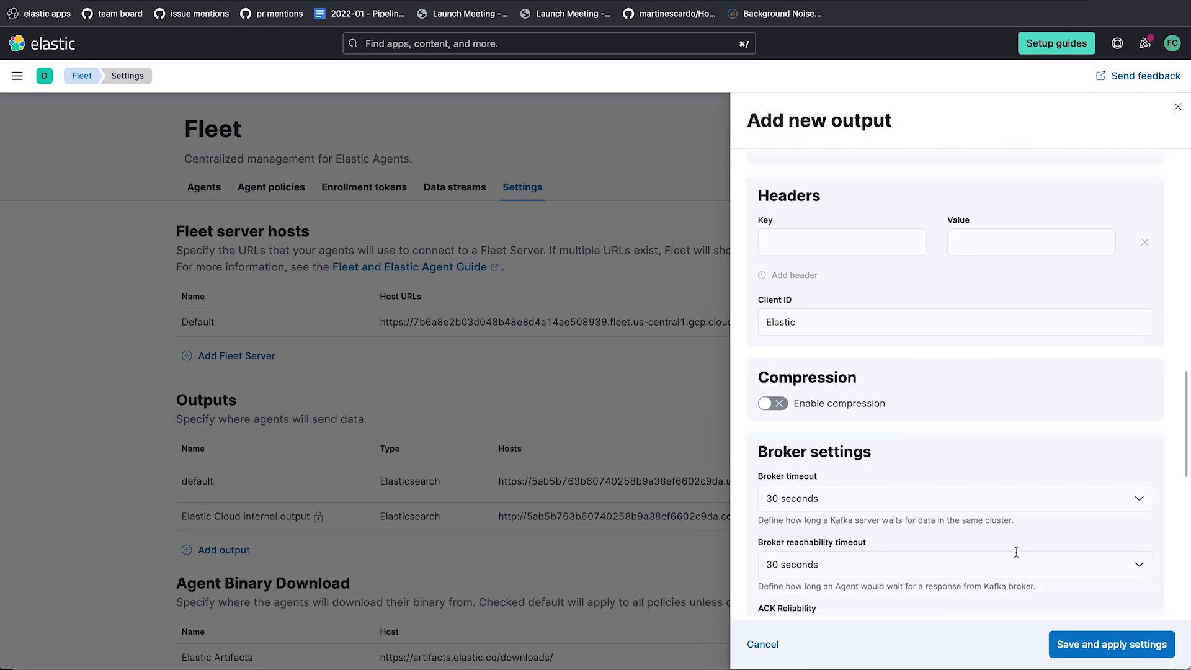
scroll(1016, 551, "down", 5)
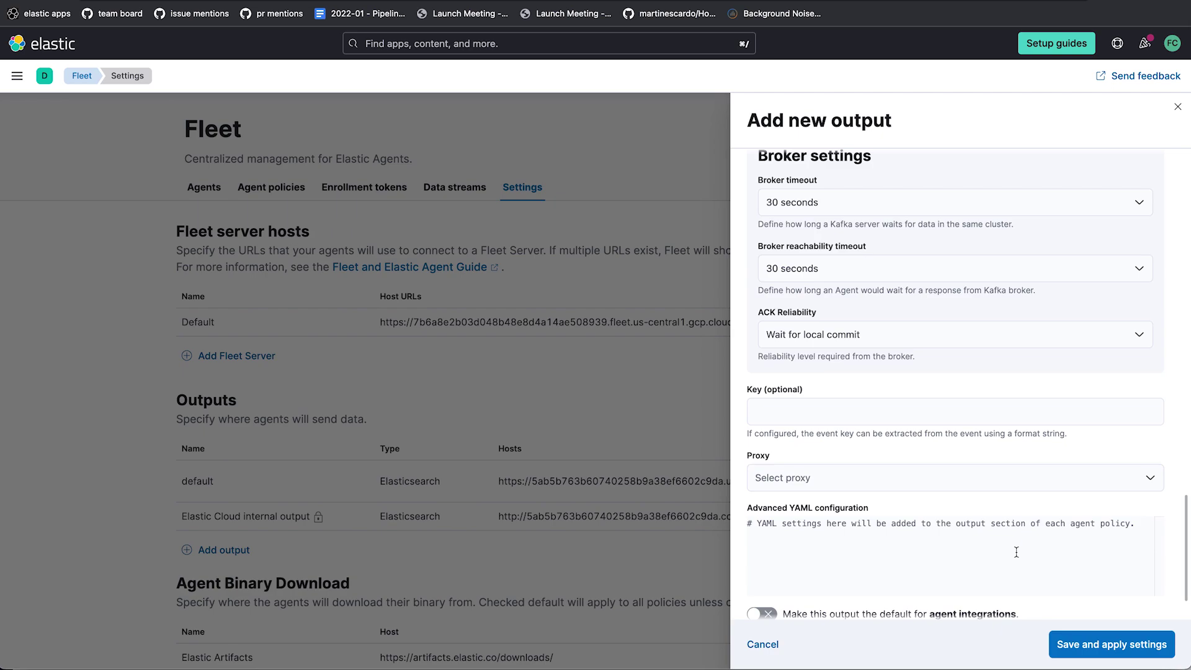
scroll(1016, 552, "down", 1)
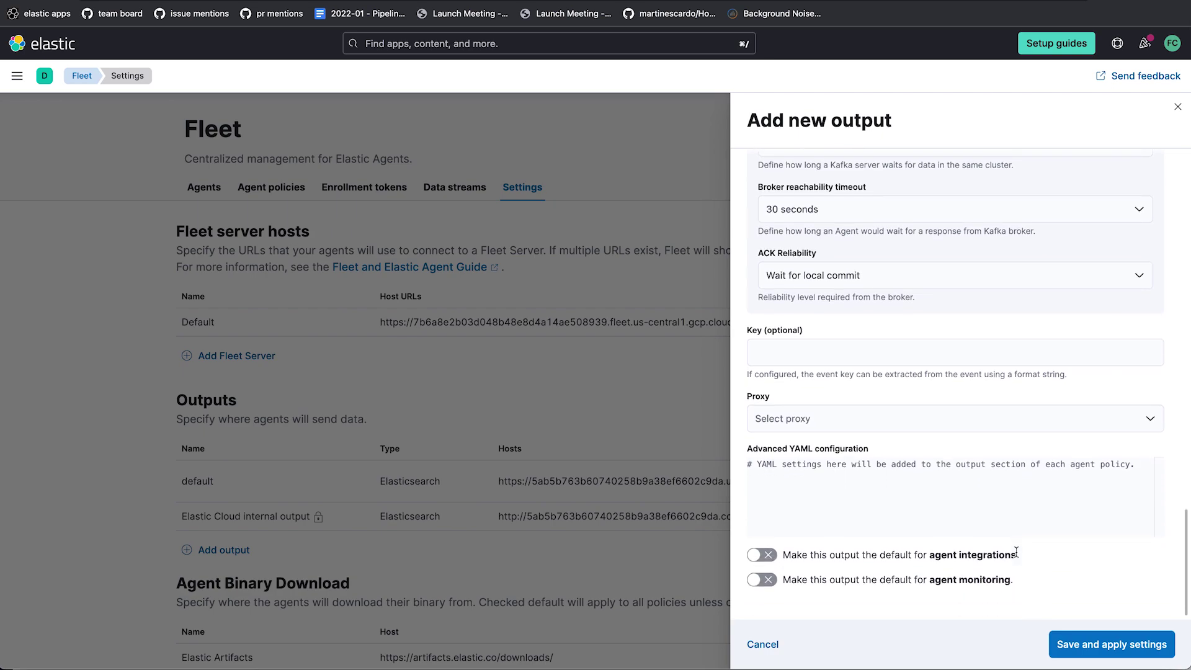
scroll(1059, 423, "up", 2)
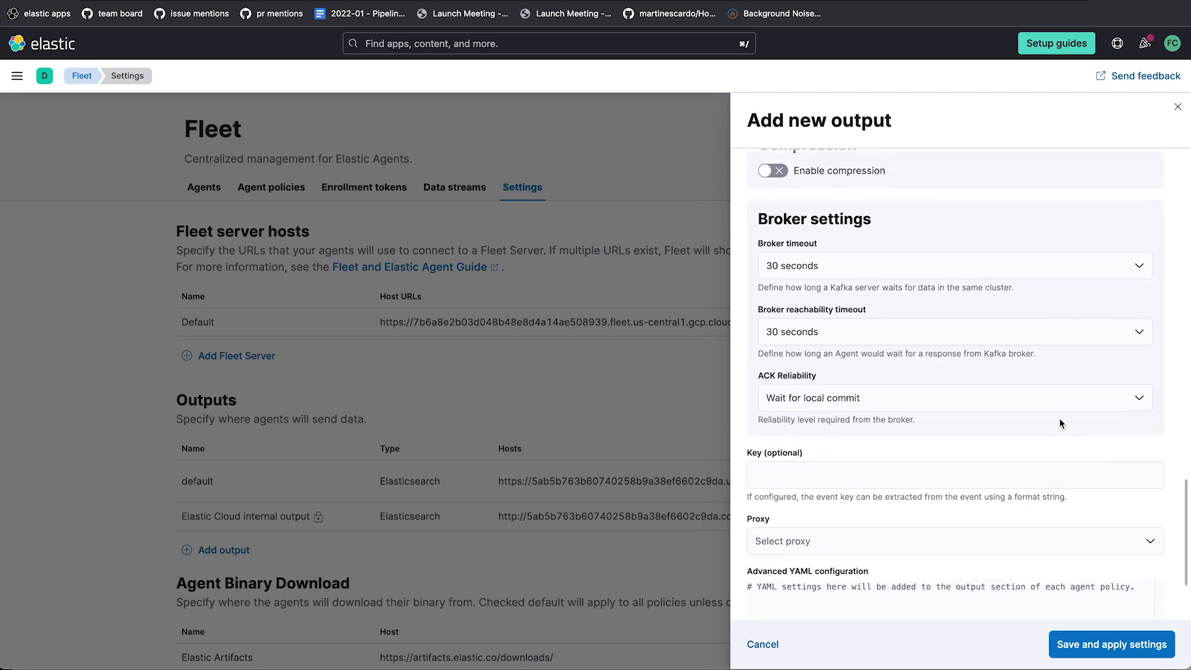
scroll(1059, 423, "down", 2)
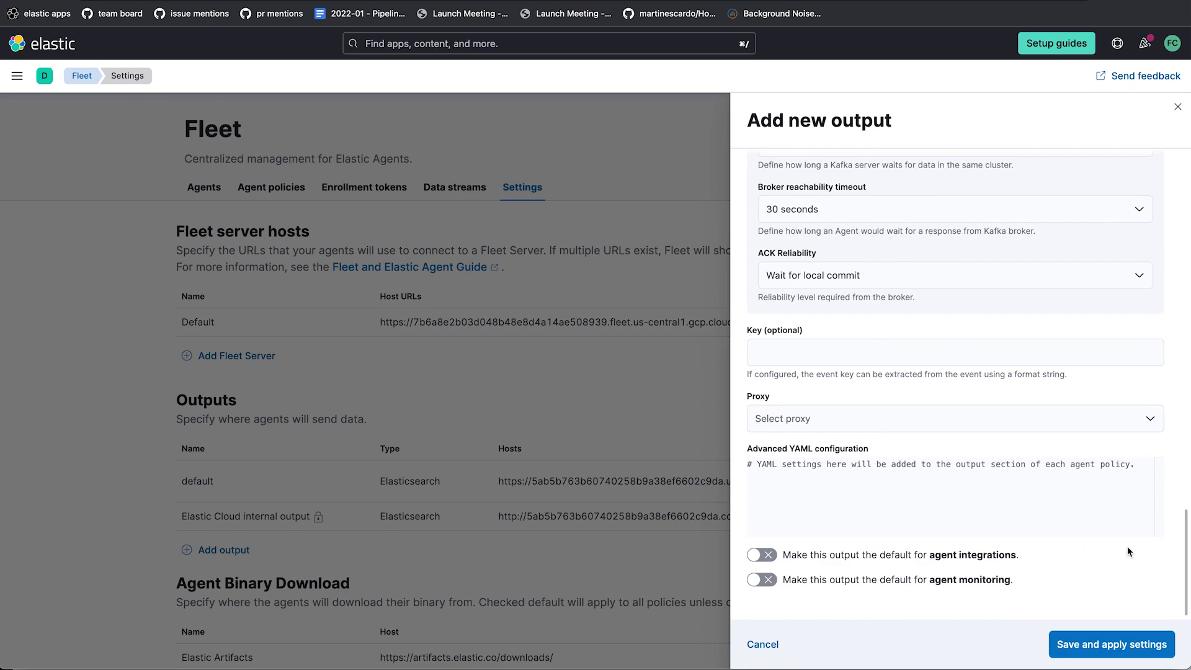
left_click(1121, 642)
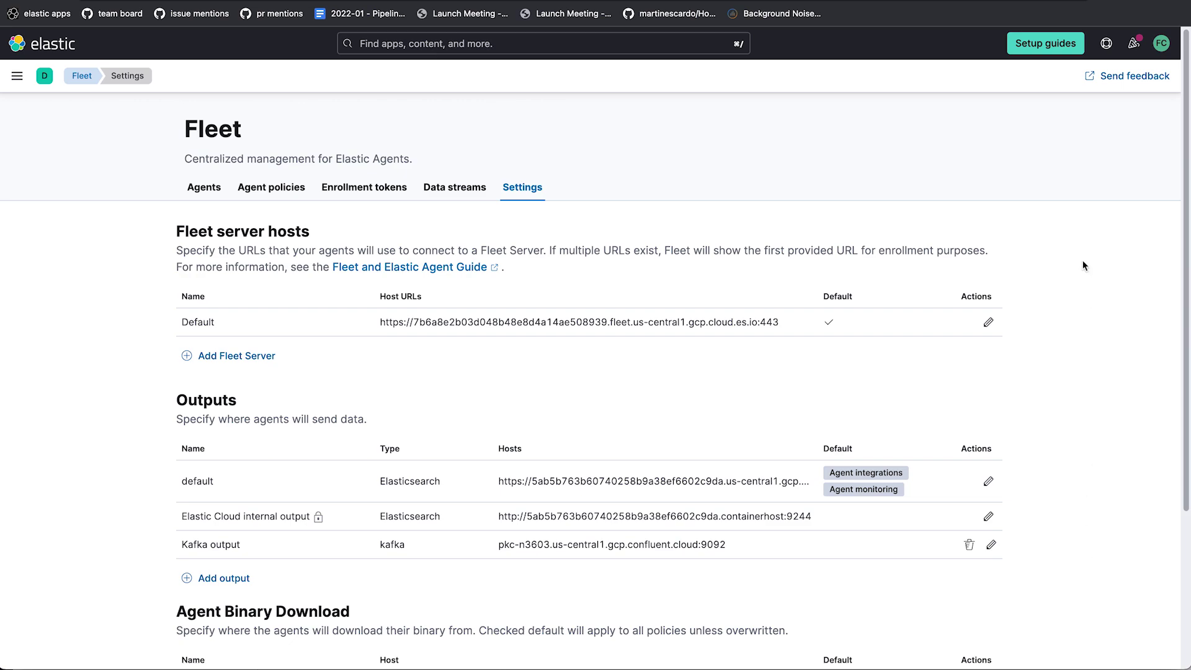
Start a new agent policy from the Agent policies list and name it 'Kafka policy'.
left_click(282, 196)
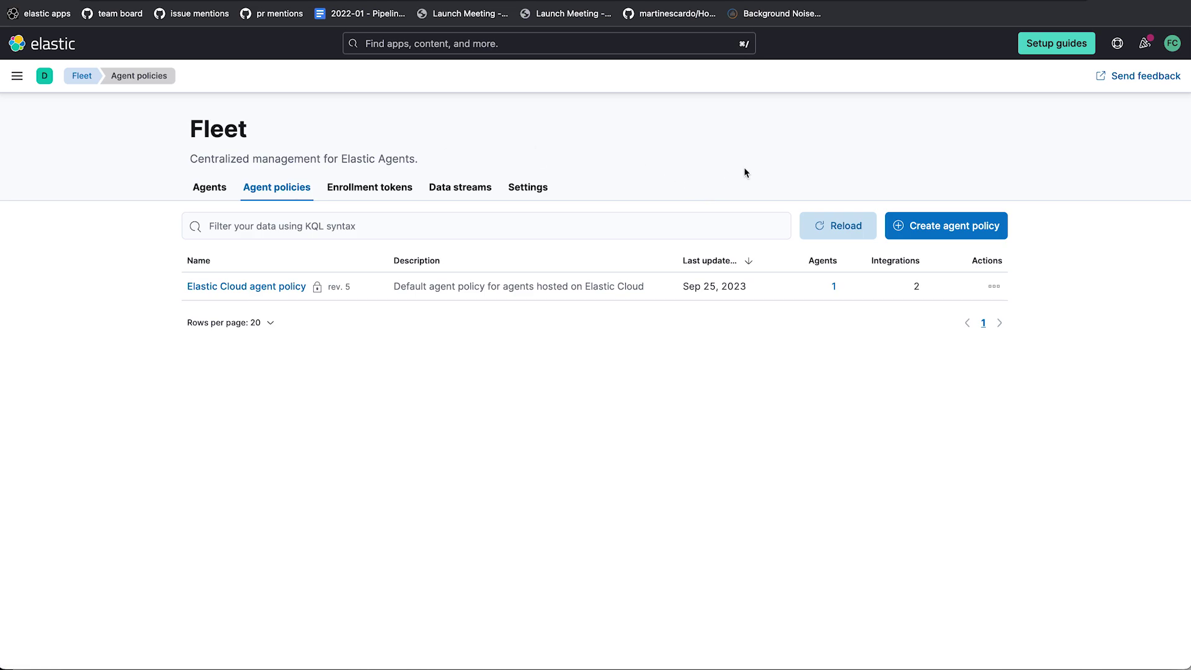
left_click(901, 227)
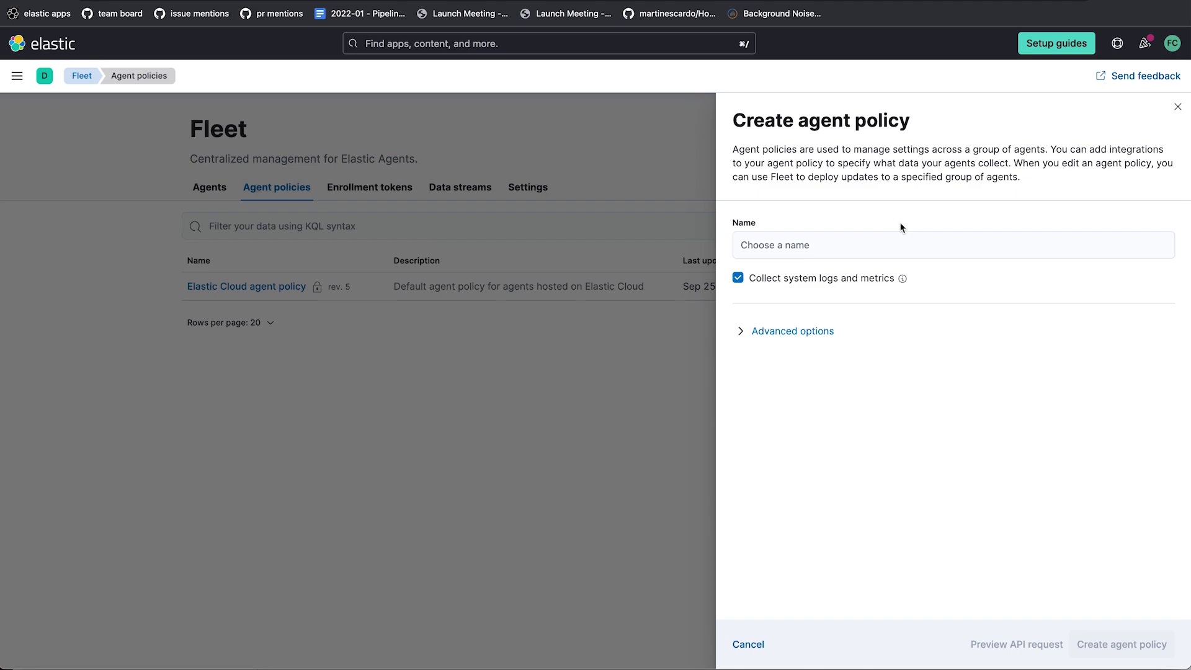
left_click(893, 244)
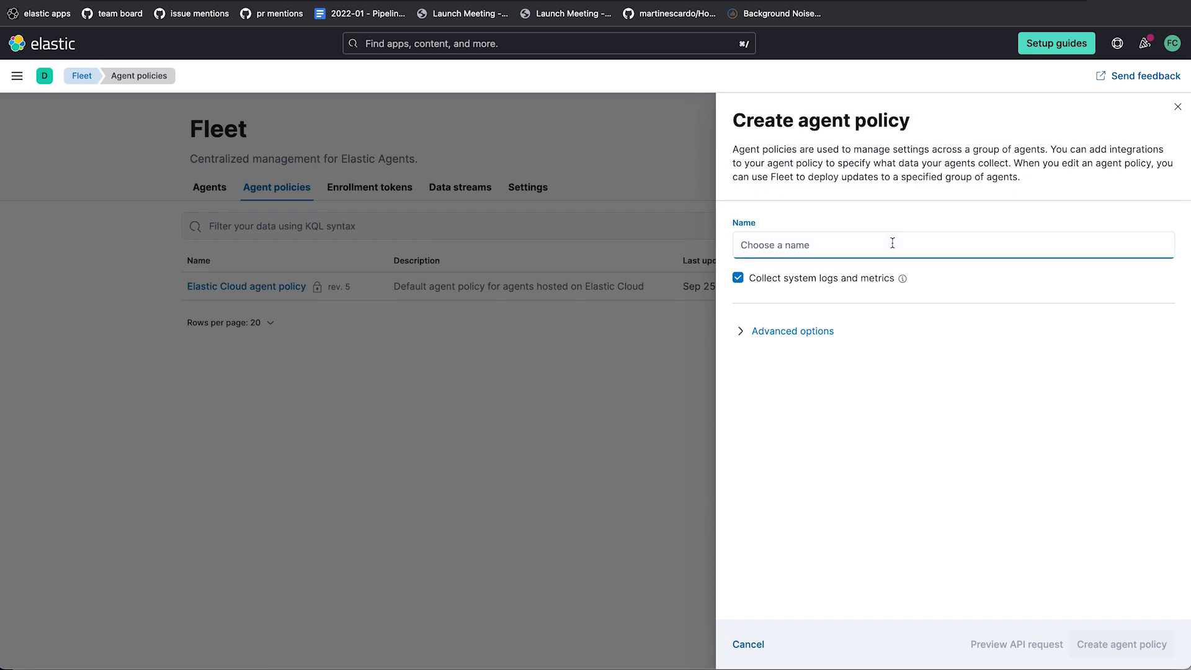
type("Kafka policy")
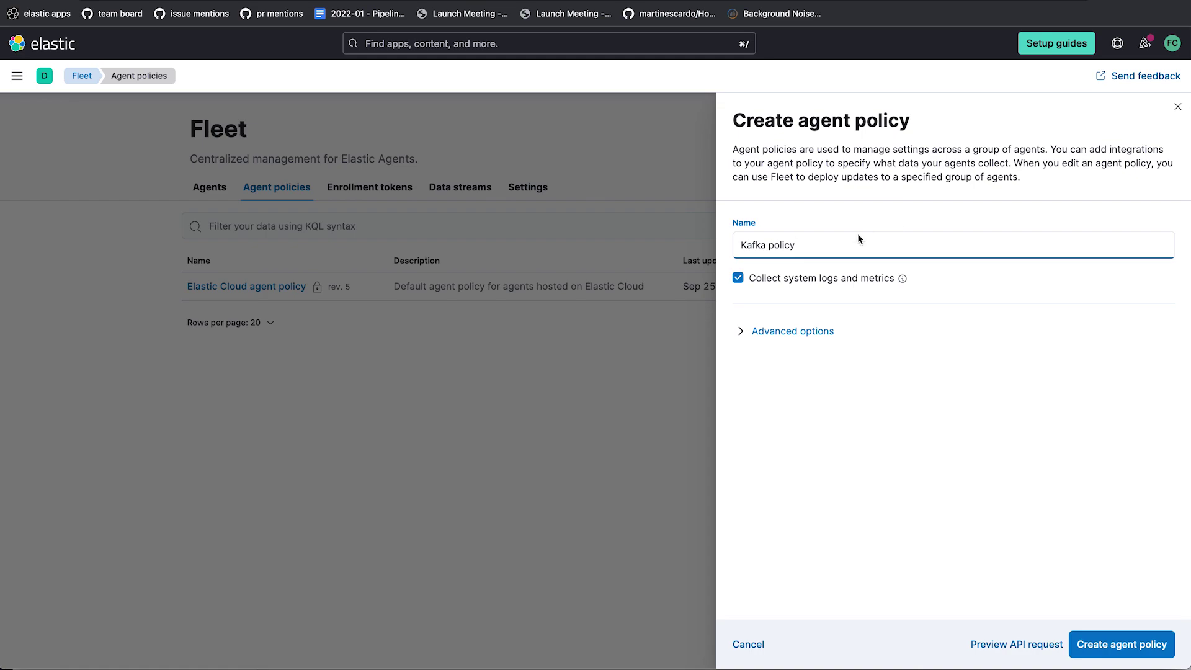
Set both integration and monitoring outputs to Kafka output and create the policy.
left_click(740, 338)
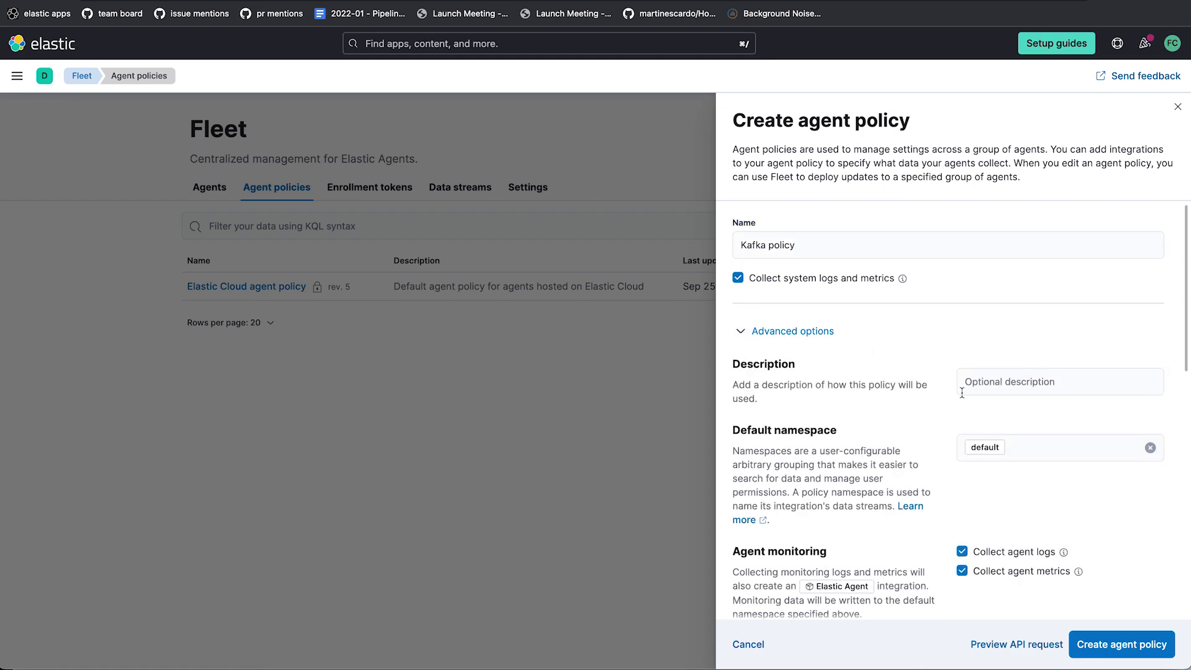
scroll(961, 392, "down", 5)
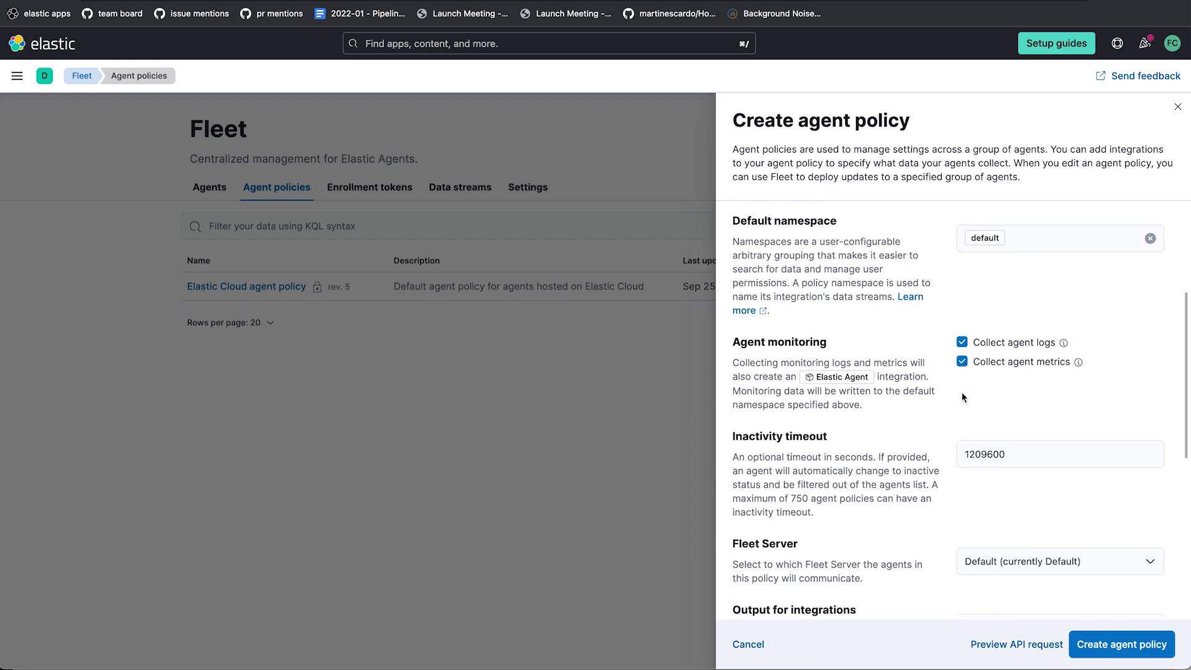
scroll(962, 396, "down", 2)
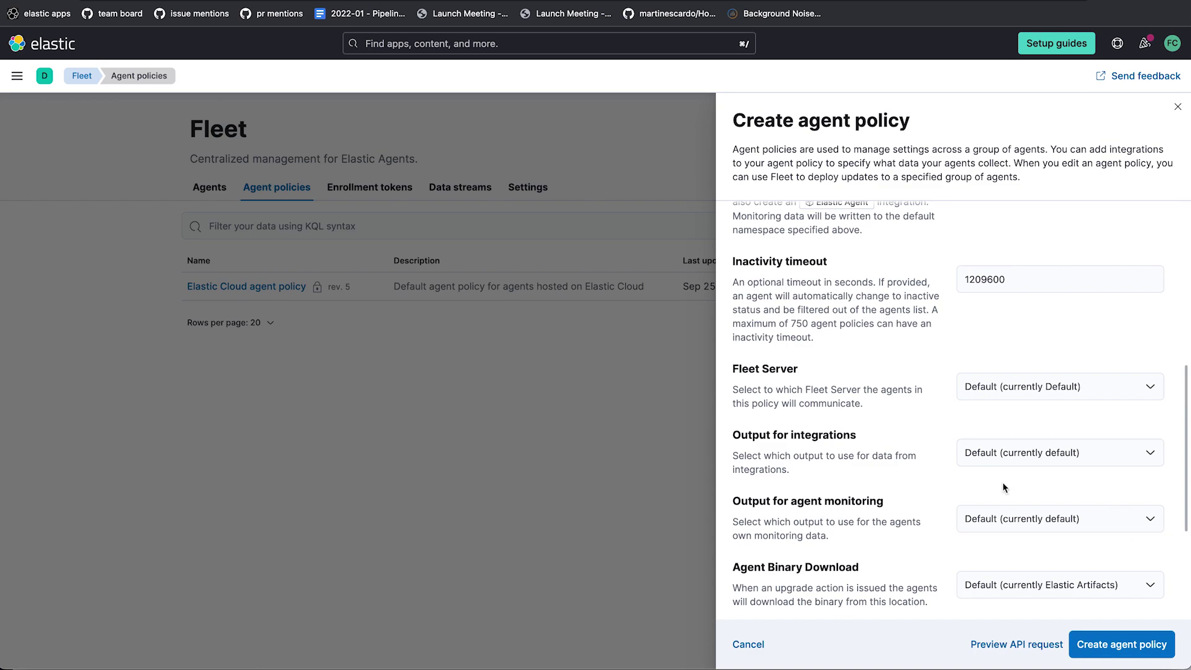
scroll(1002, 481, "down", 1)
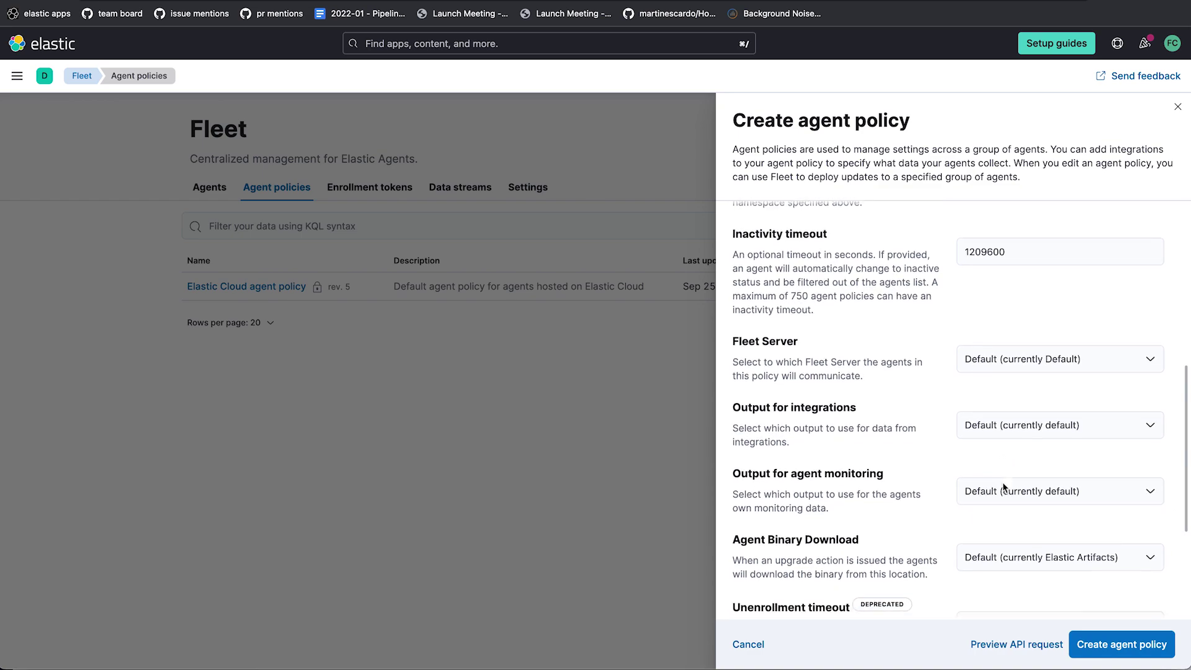
left_click(1077, 418)
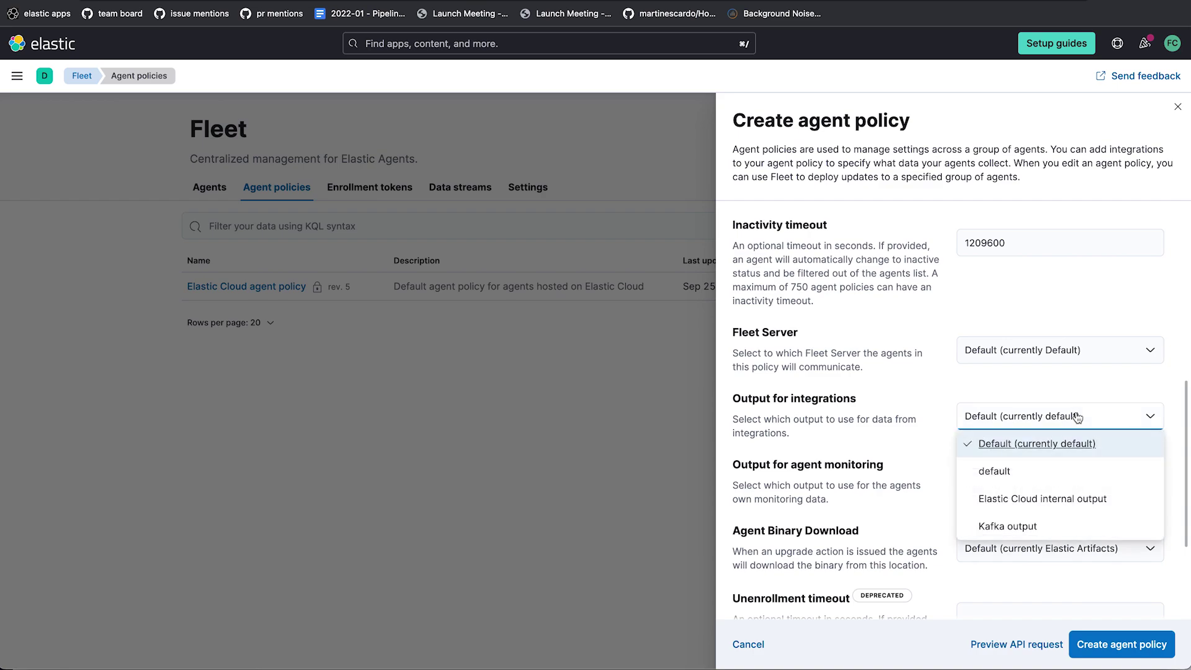
left_click(1023, 526)
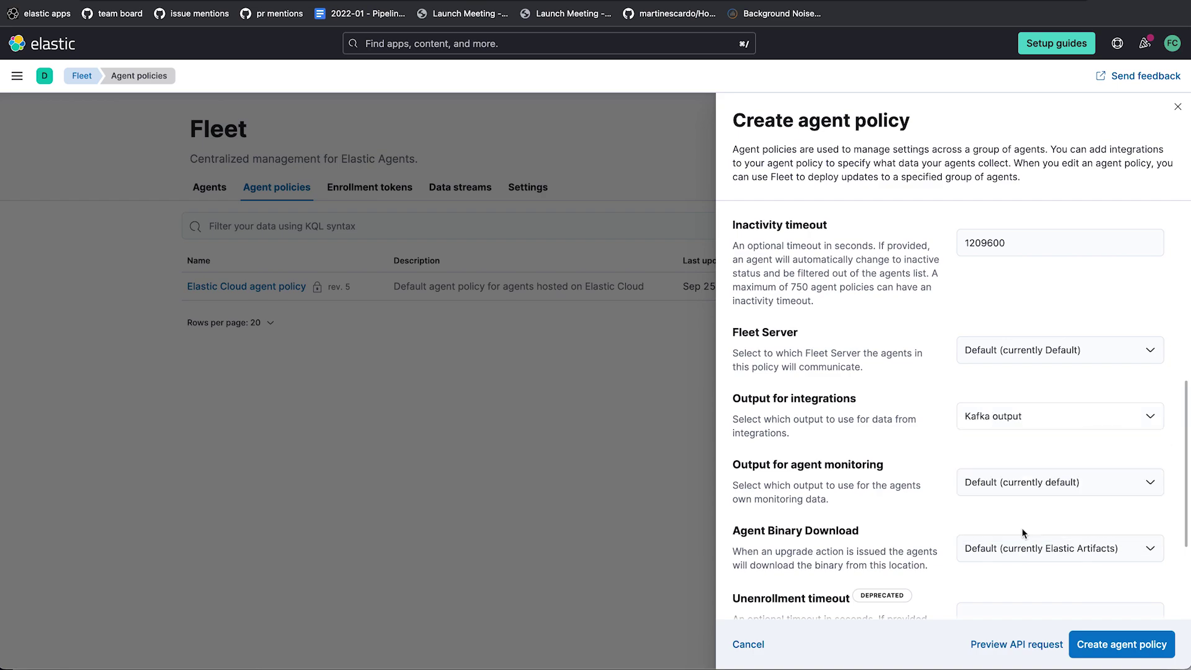
left_click(1031, 488)
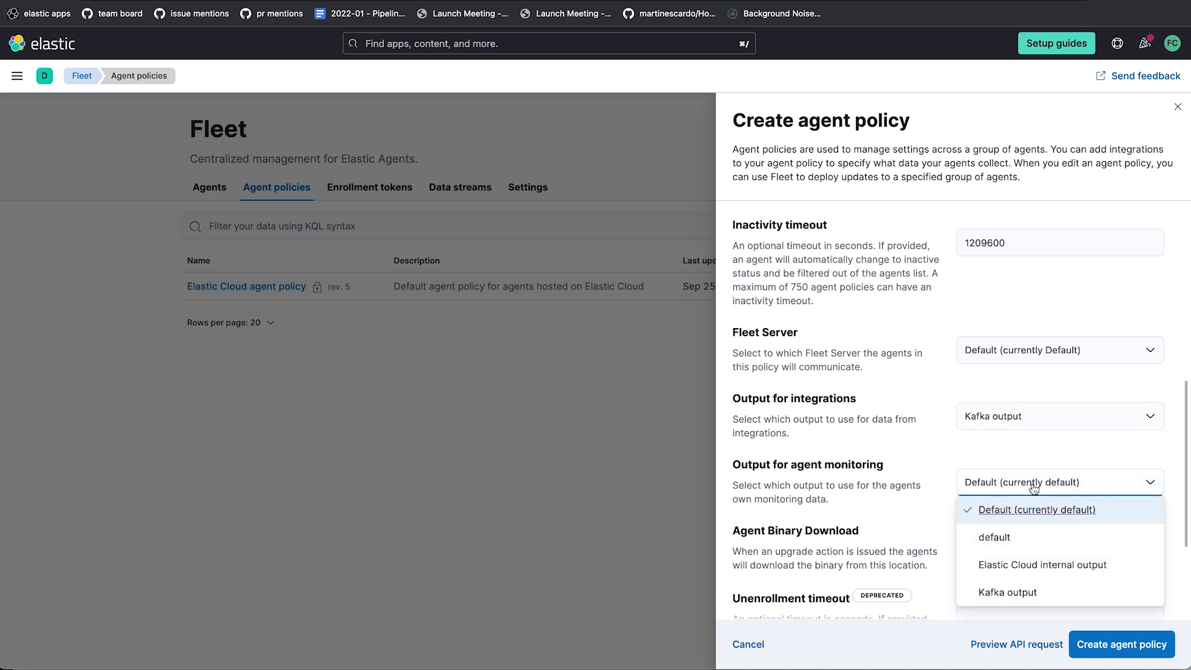
left_click(983, 591)
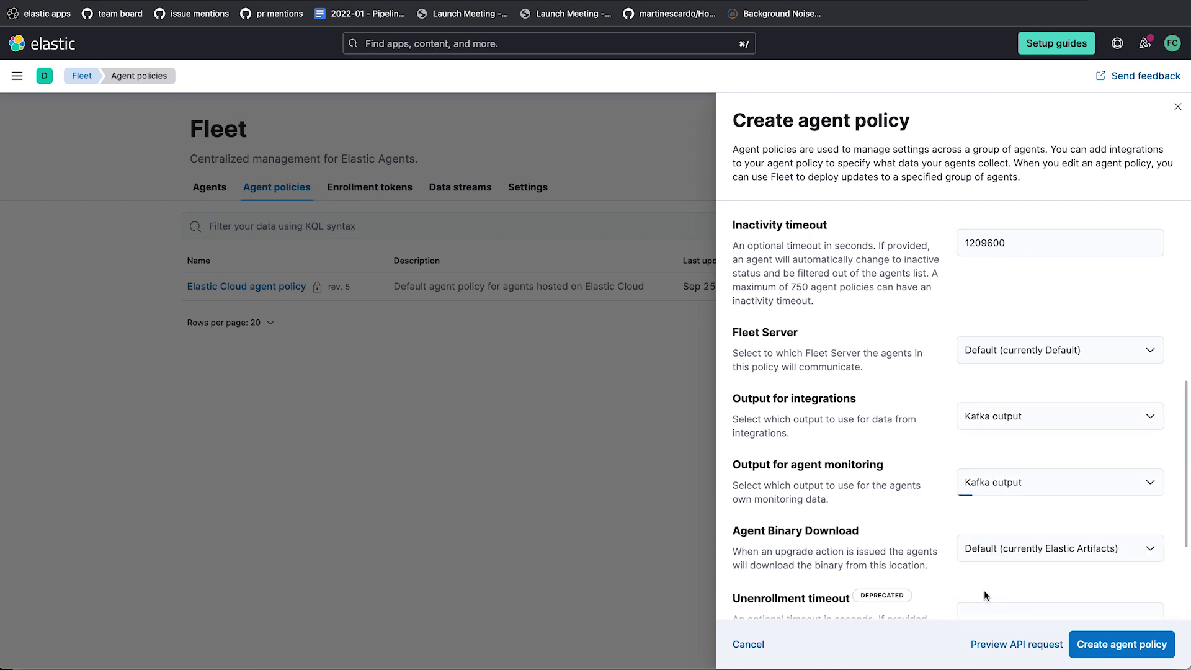
scroll(898, 498, "down", 3)
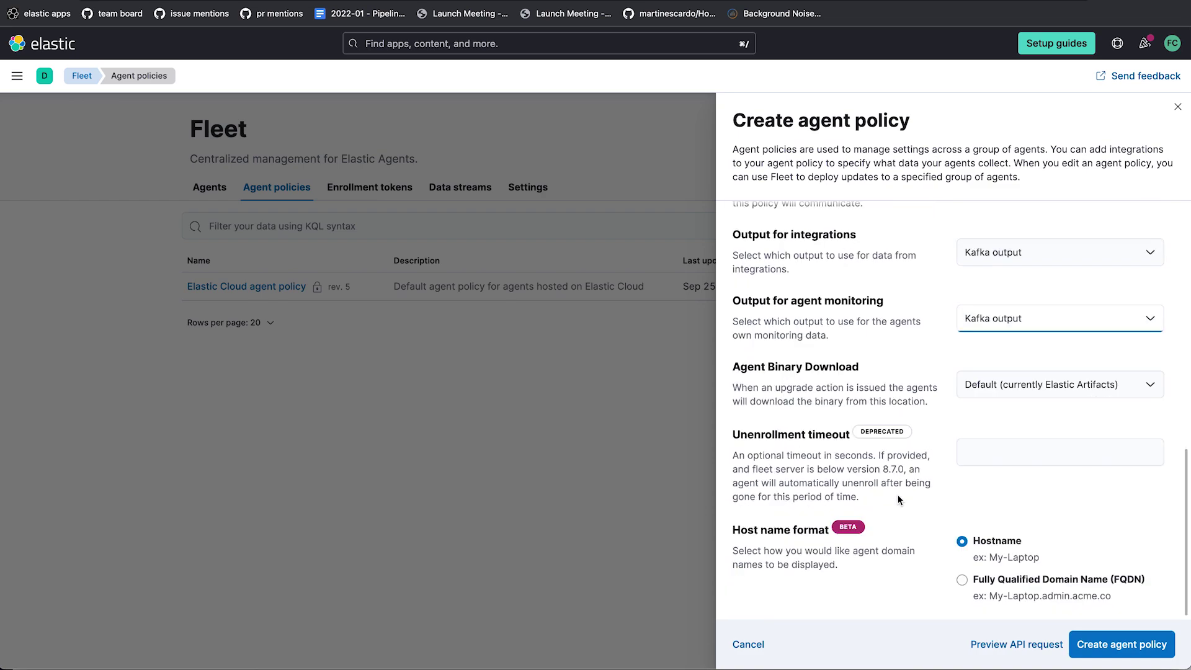
left_click(1120, 646)
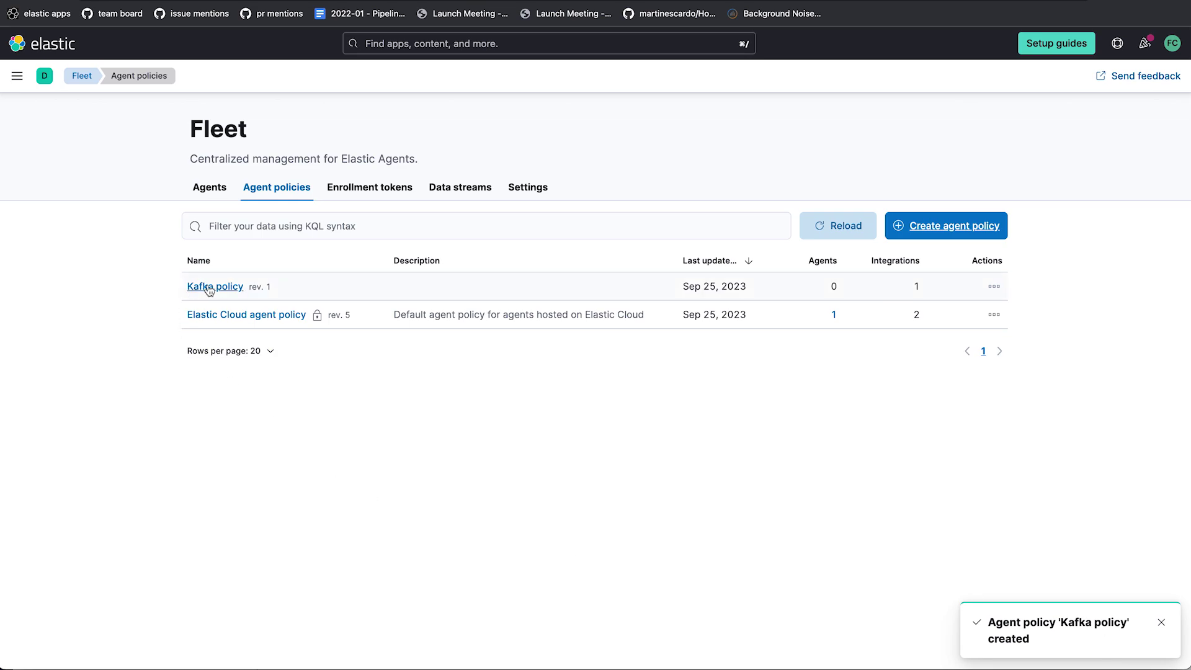
Open Add agent for Kafka policy and select the sudo ./elastic-agent install command line.
left_click(996, 287)
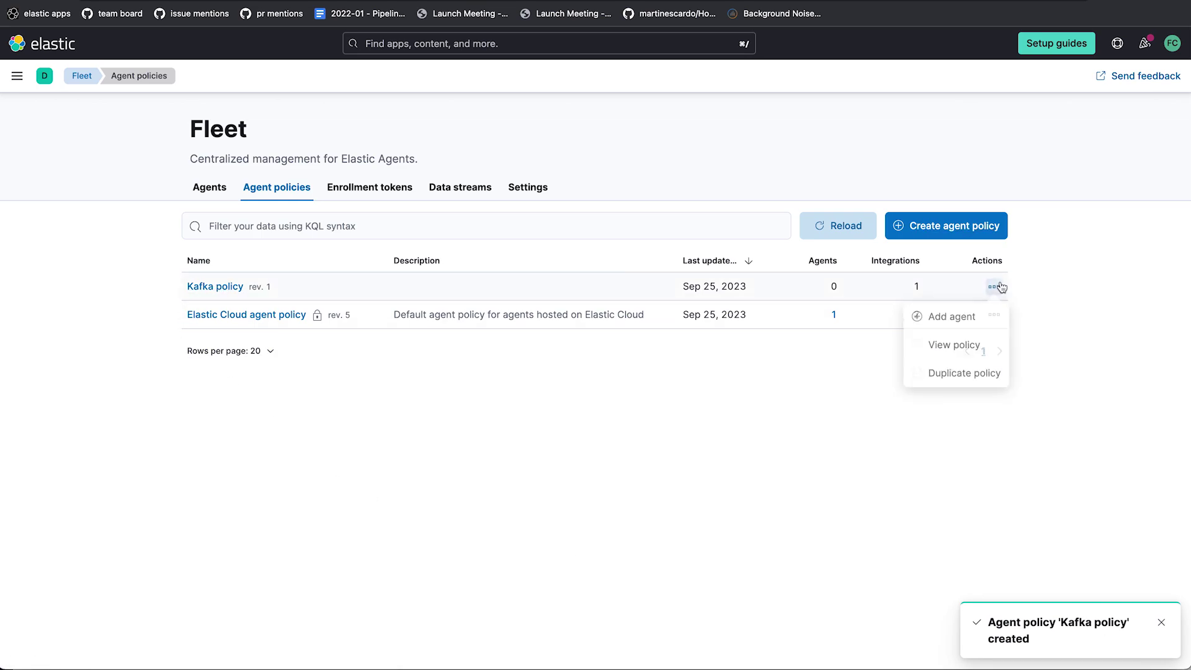
left_click(962, 313)
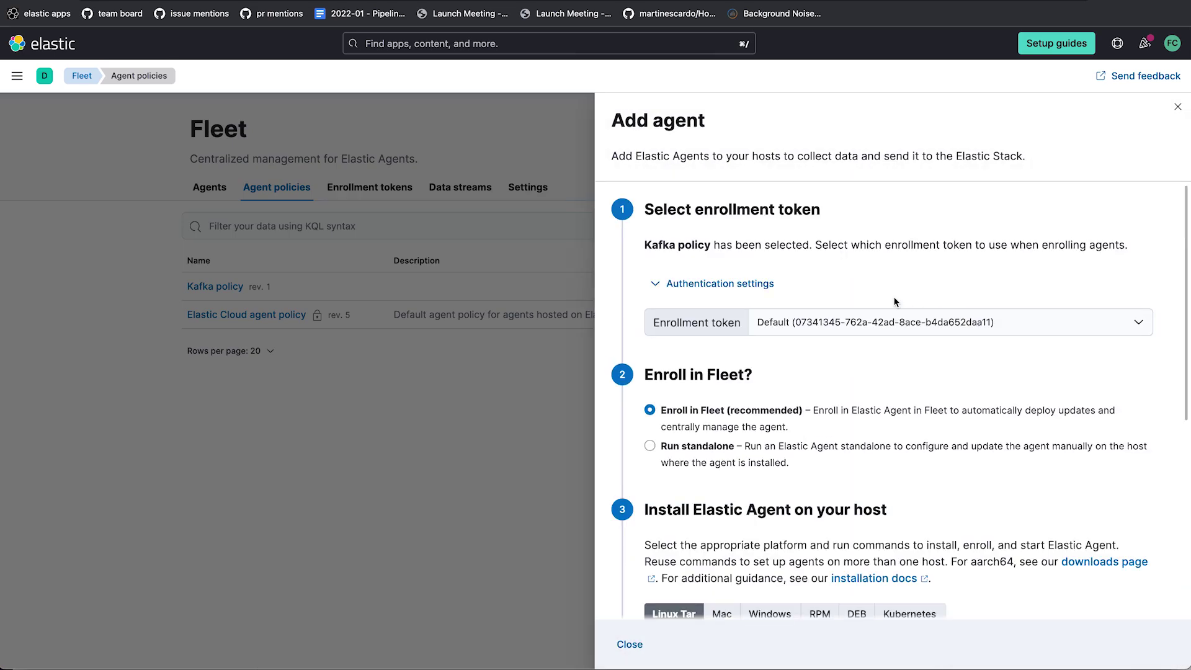
scroll(894, 302, "down", 4)
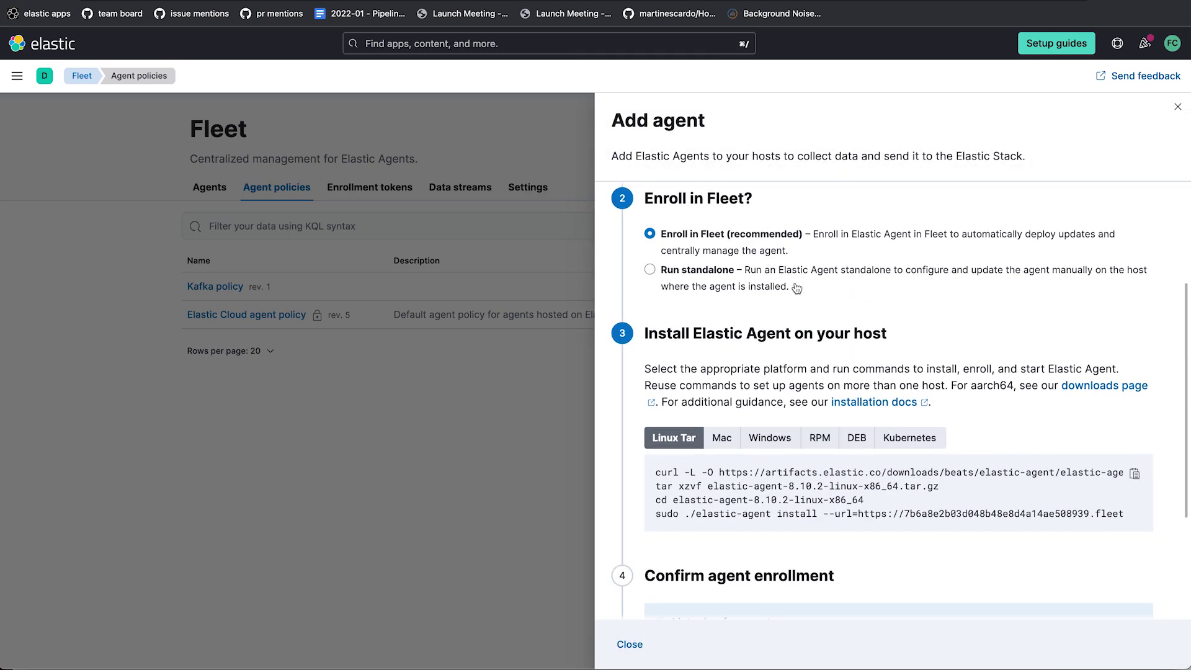
scroll(796, 288, "down", 1)
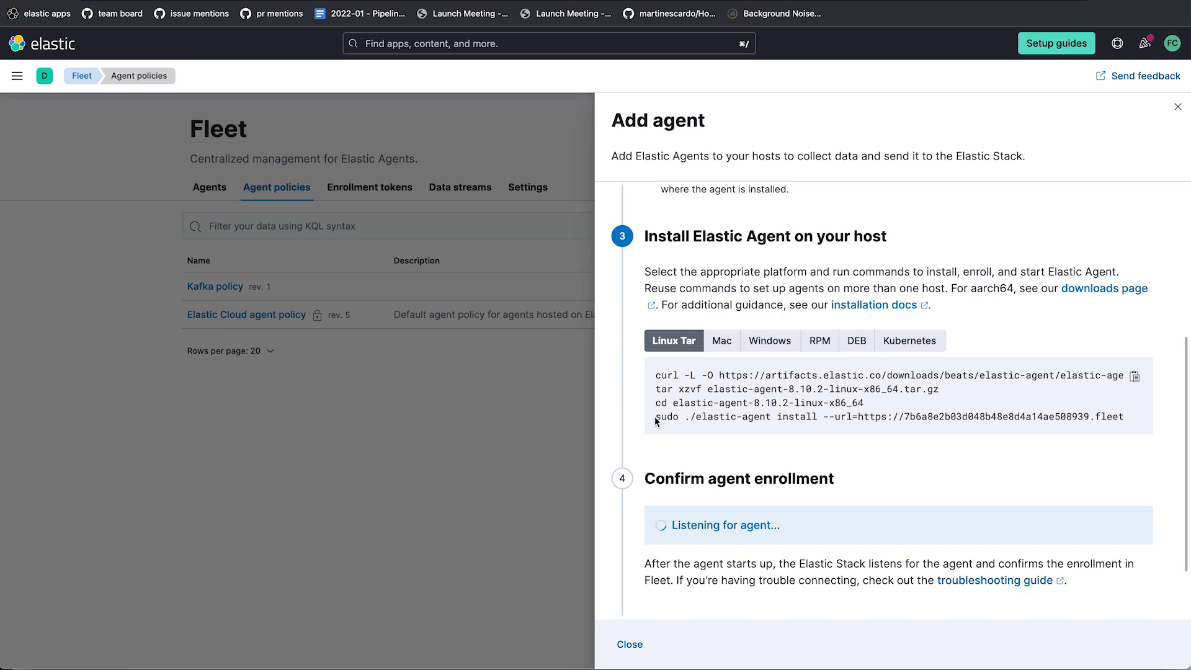
left_click_drag(654, 415, 659, 433)
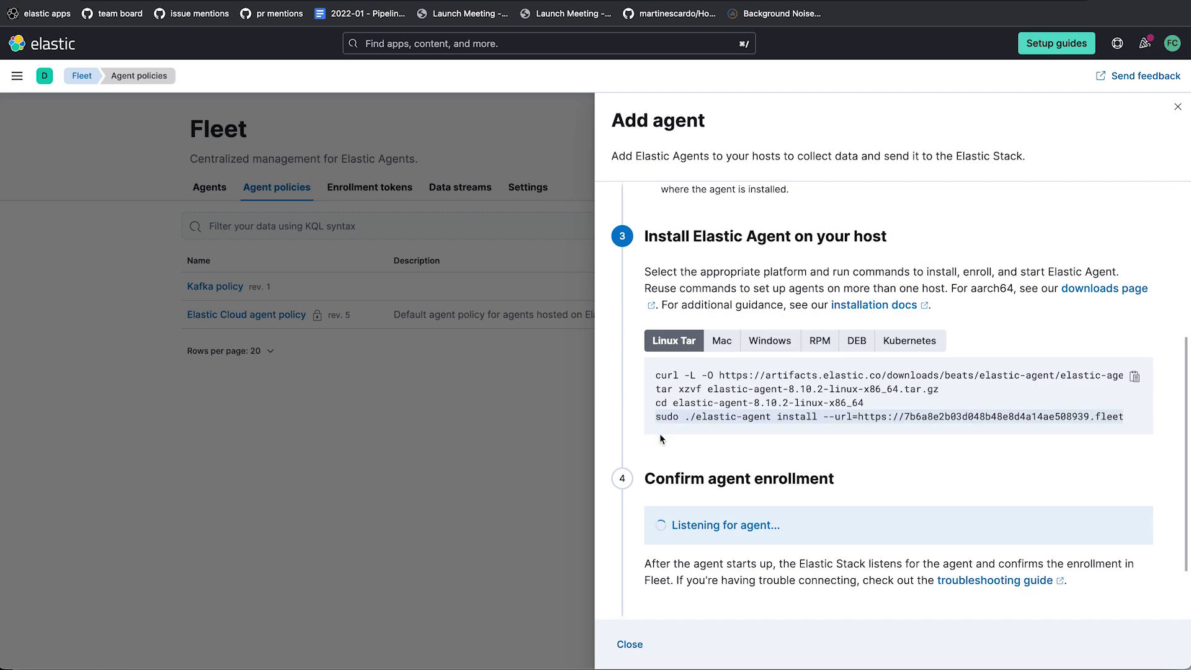
Paste and run the Elastic Agent install command in Terminal, enter the sudo password, and accept service install.
key("super+Tab")
key("super+Tab")
key("super+Tab")
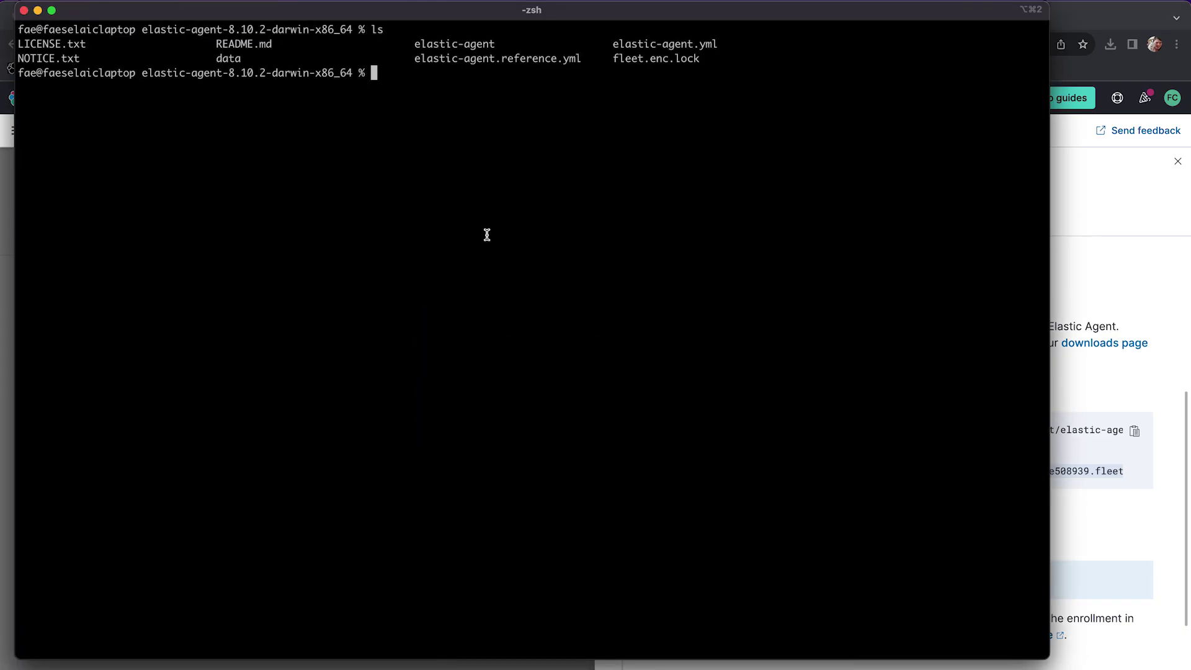
key("Return")
key("Return")
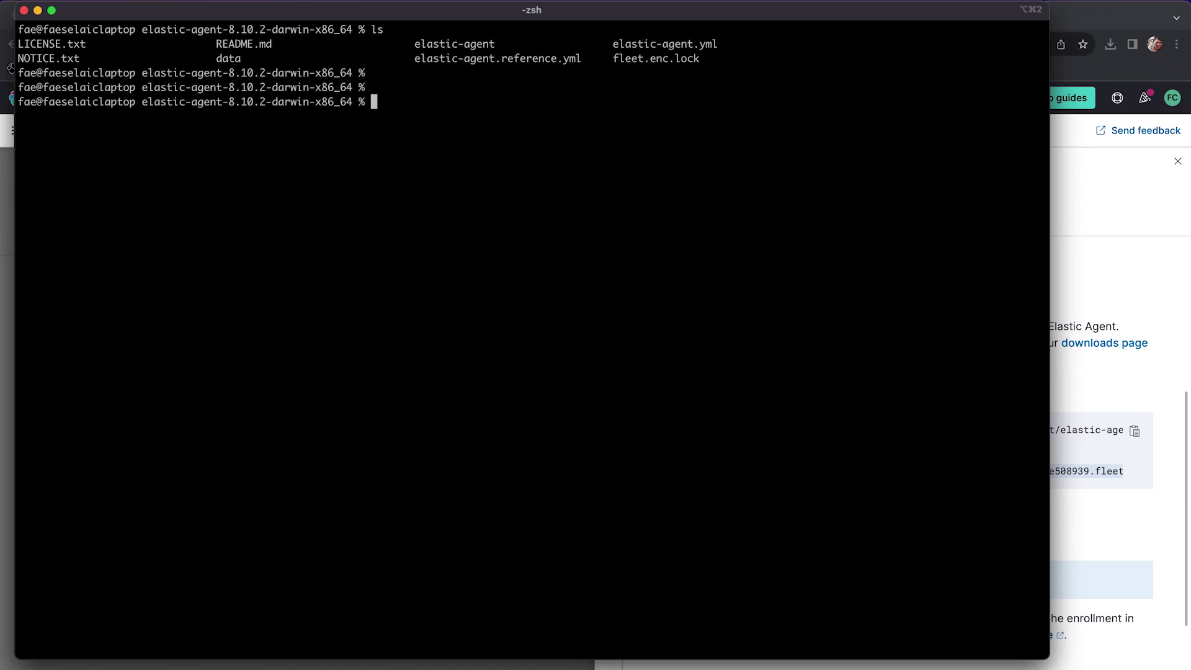
key("super+v")
key("Return")
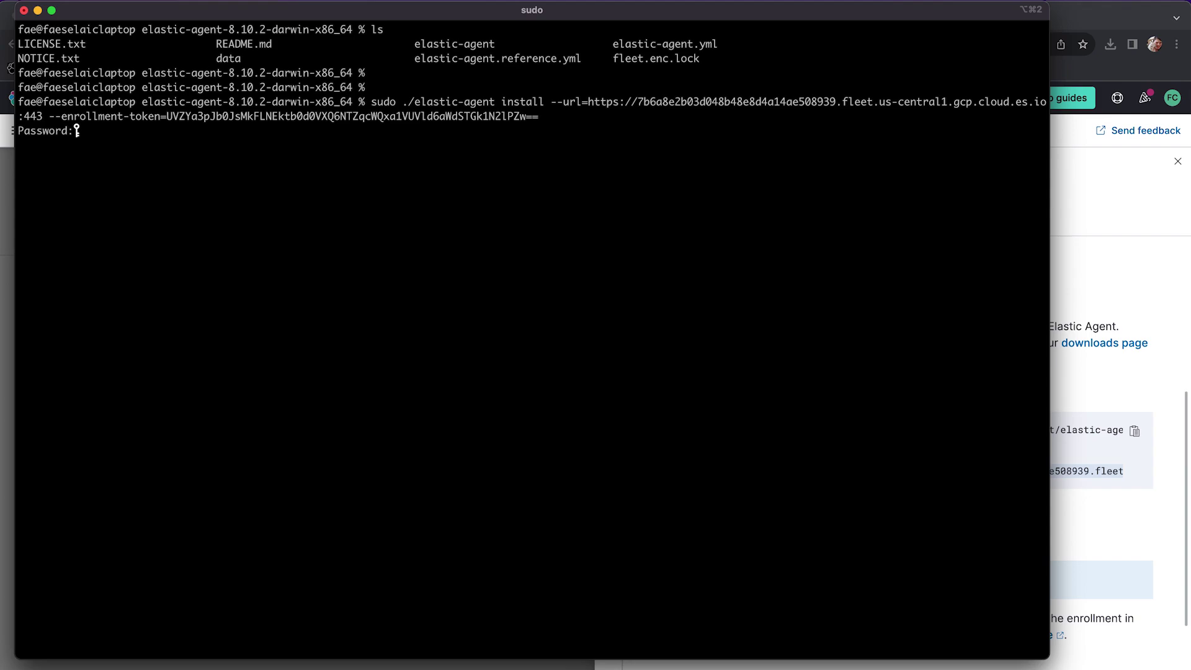
key("Return")
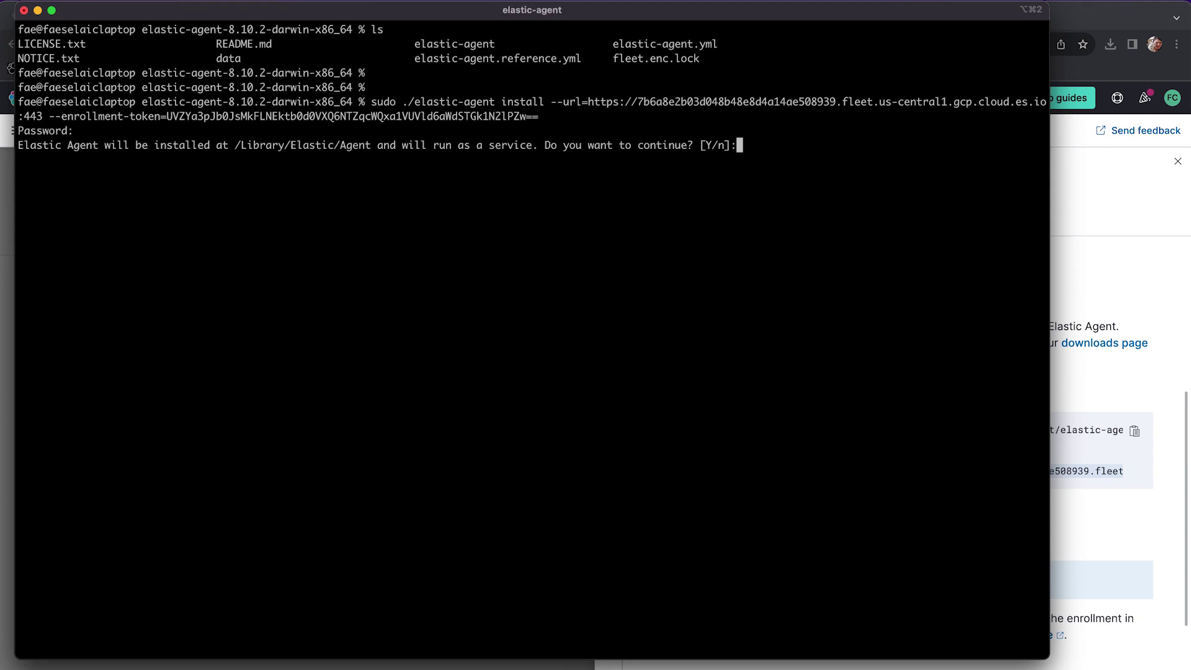
key("Return")
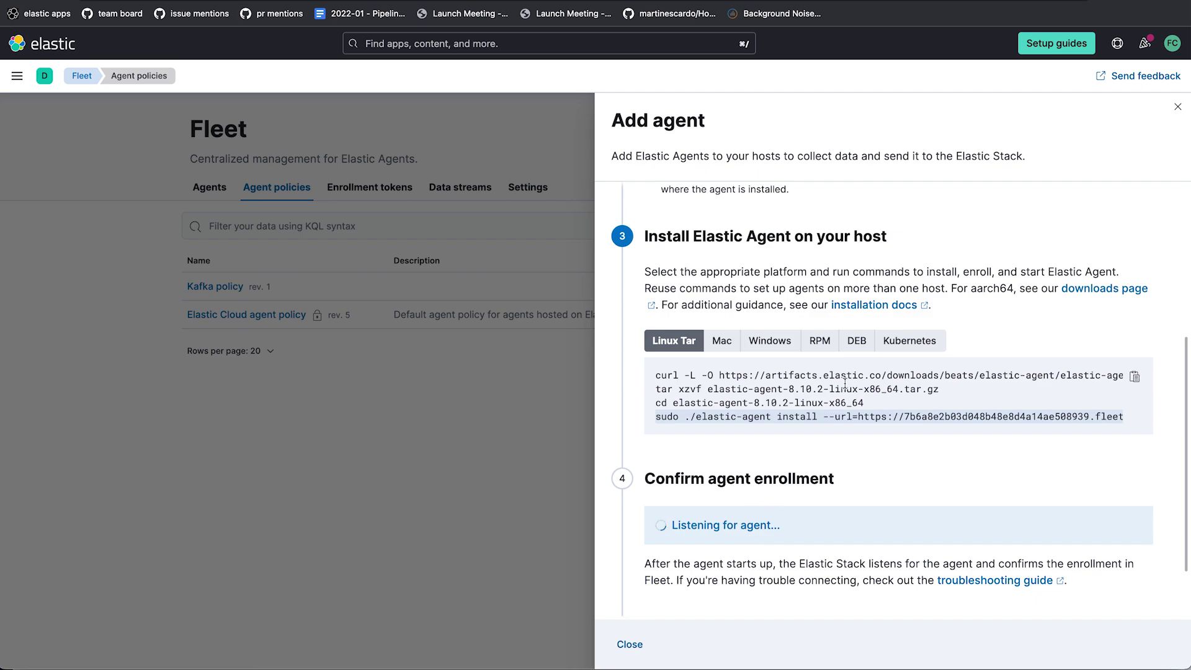
key("super+Tab")
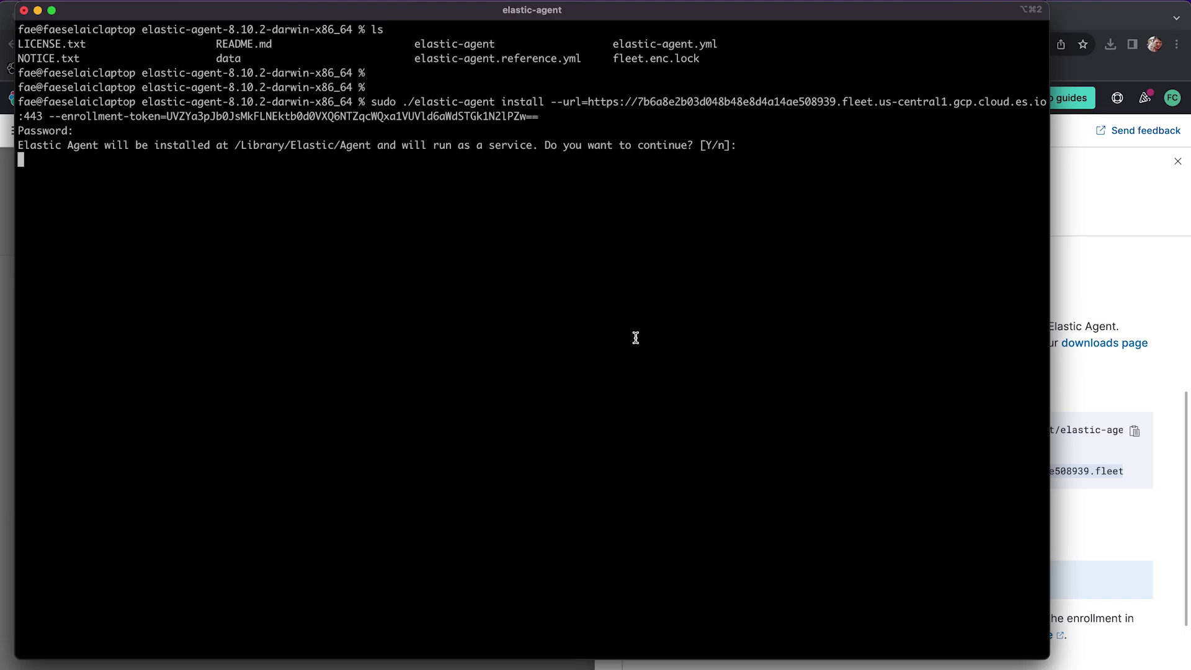
key("super+Tab")
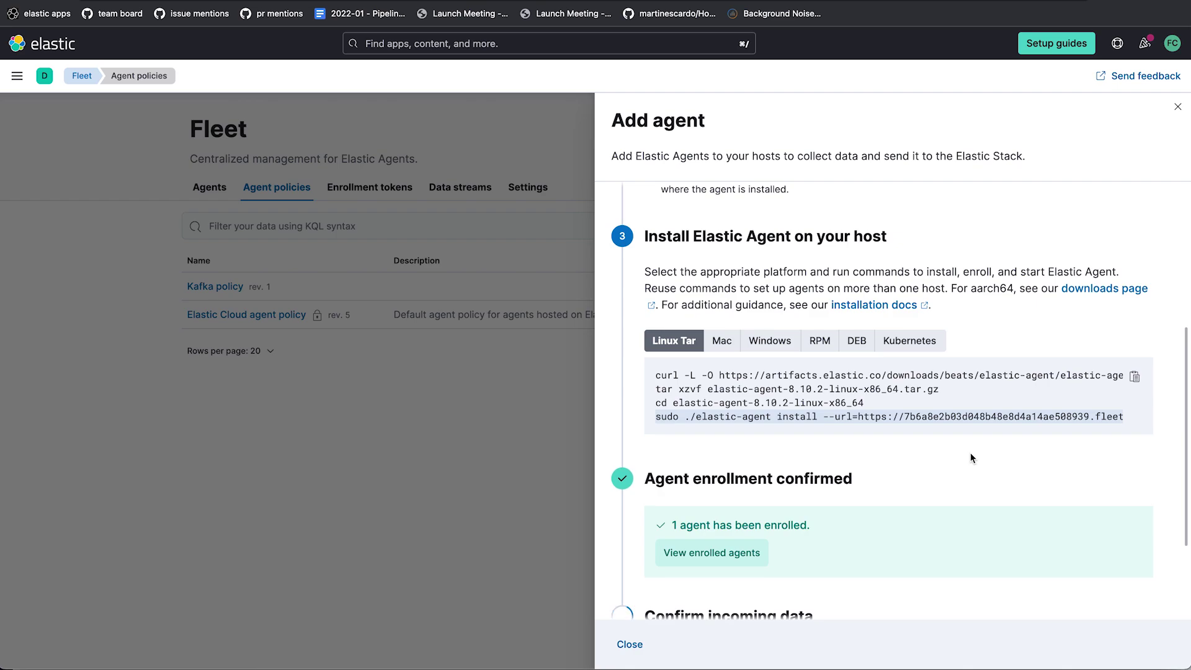
Check that 1 agent has been enrolled in Kafka policy, then leave Kibana.
scroll(873, 541, "down", 3)
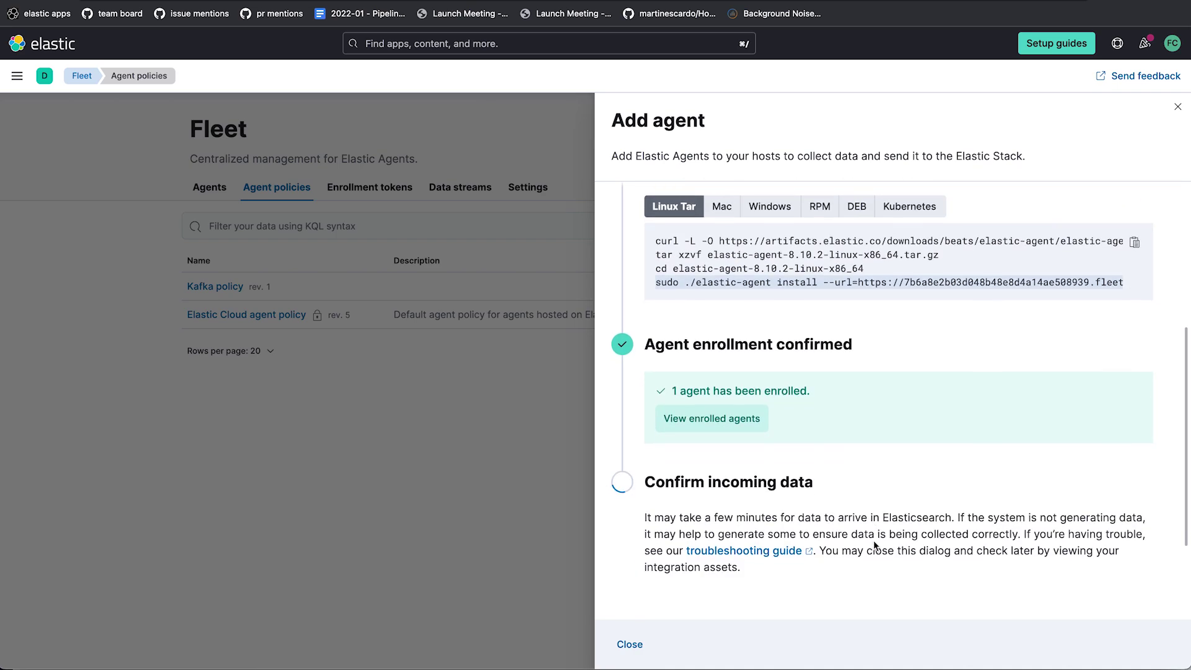
key("super+Tab")
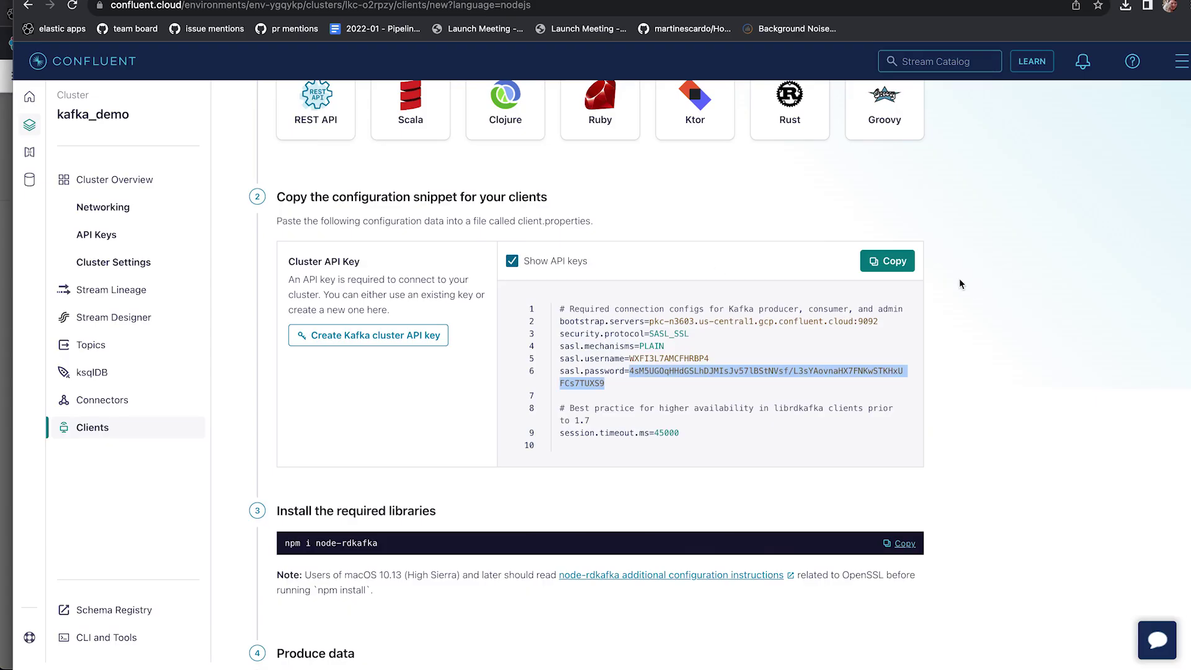
Open the agent_default topic's Messages to see incoming metricbeat events.
scroll(959, 278, "up", 5)
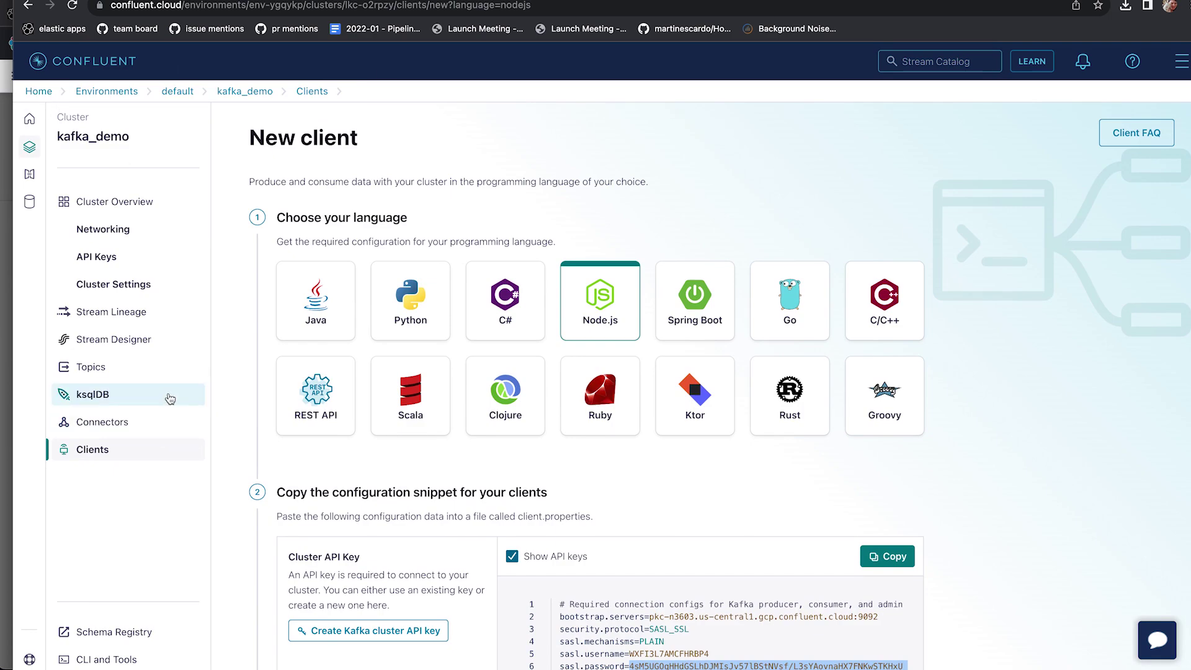
left_click(101, 370)
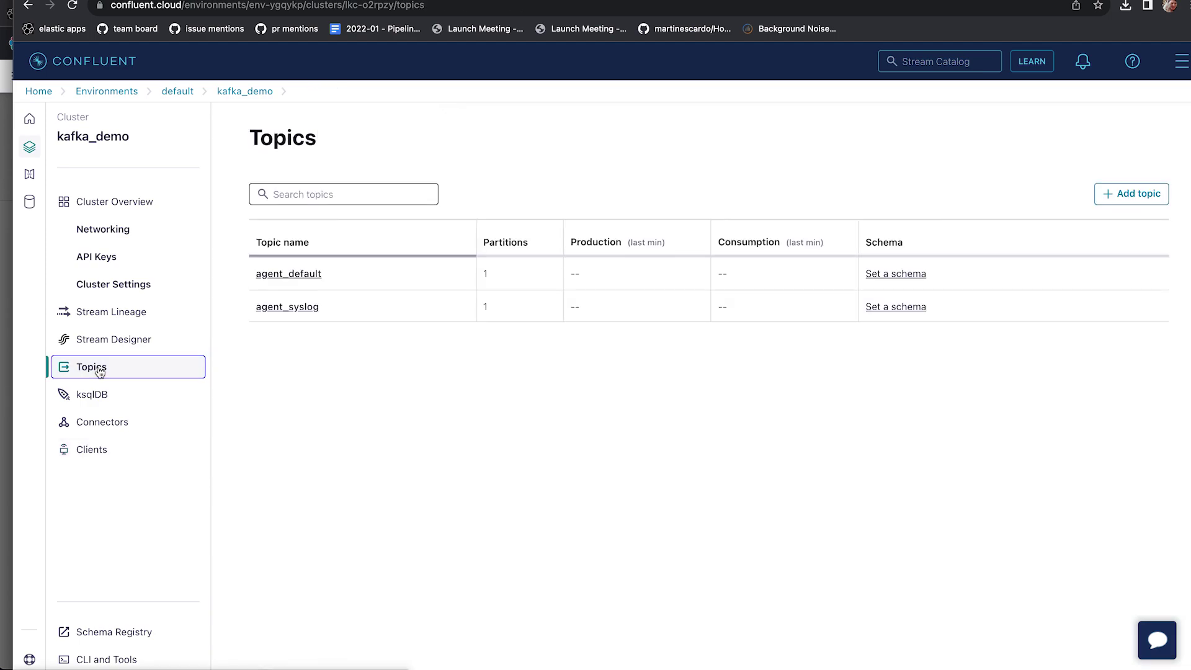
left_click(320, 274)
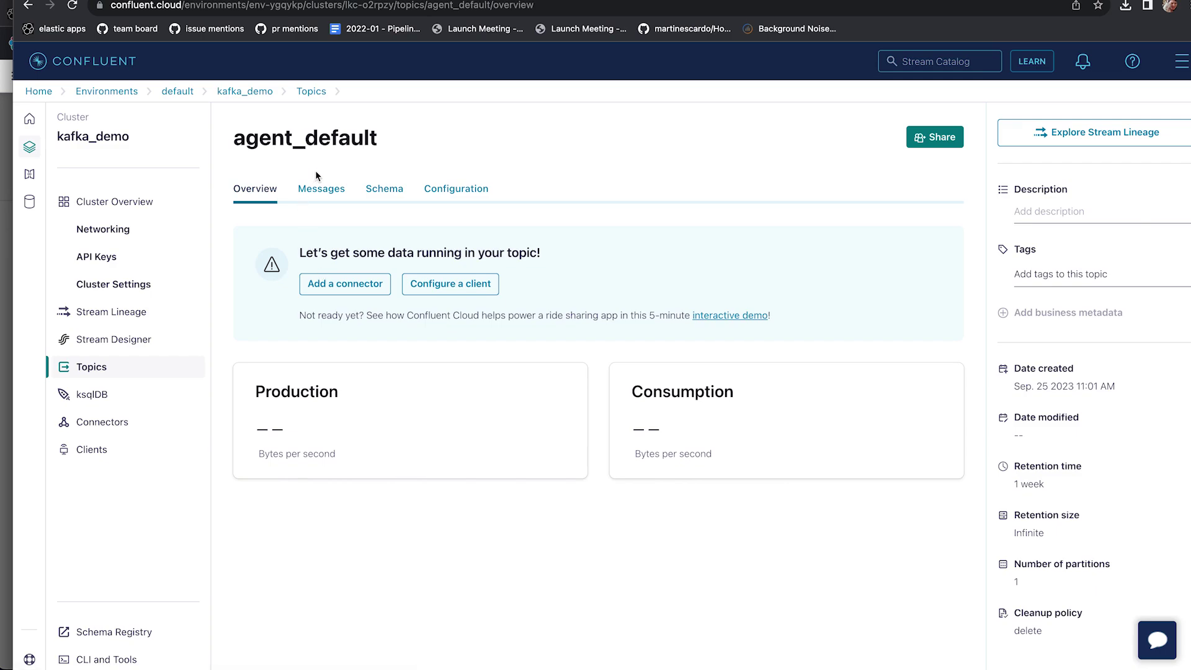
left_click(326, 191)
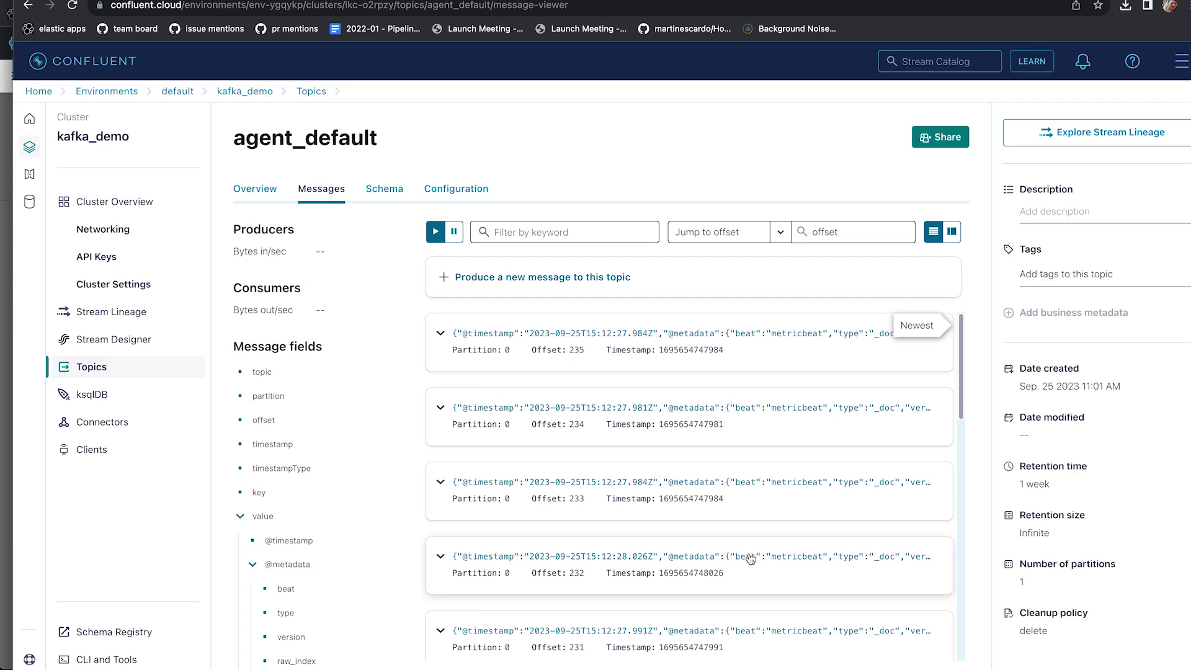
scroll(750, 558, "down", 2)
scroll(732, 465, "up", 2)
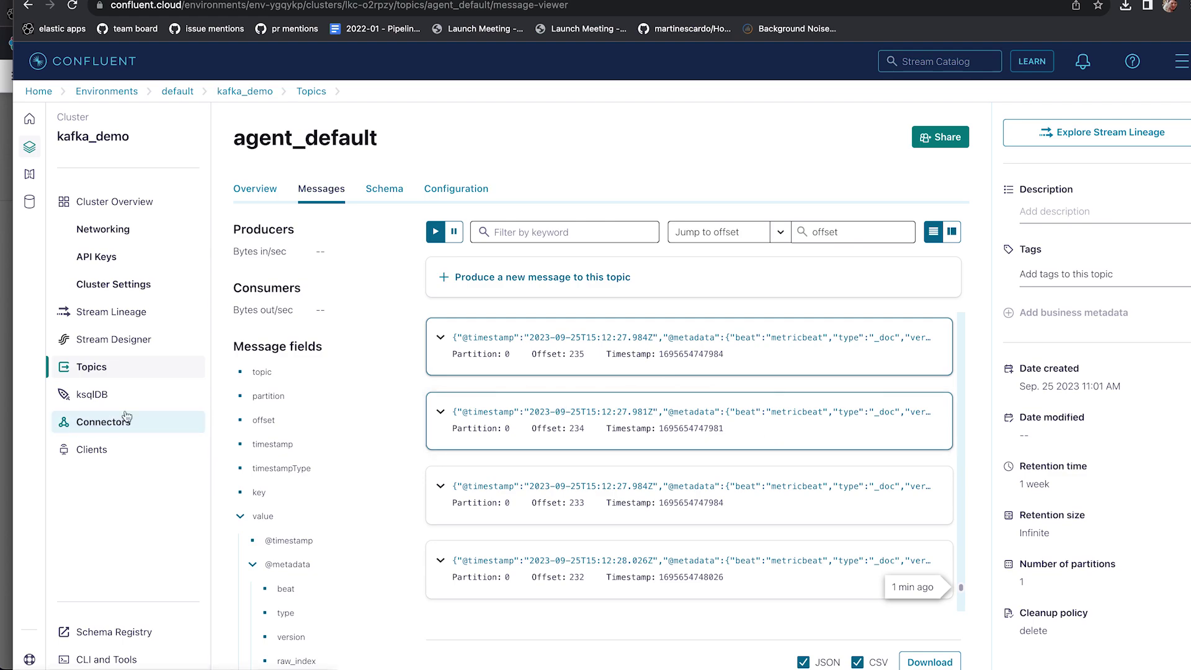
Check the Elastic producer in Clients, then open the agent_syslog topic from Topics.
left_click(89, 457)
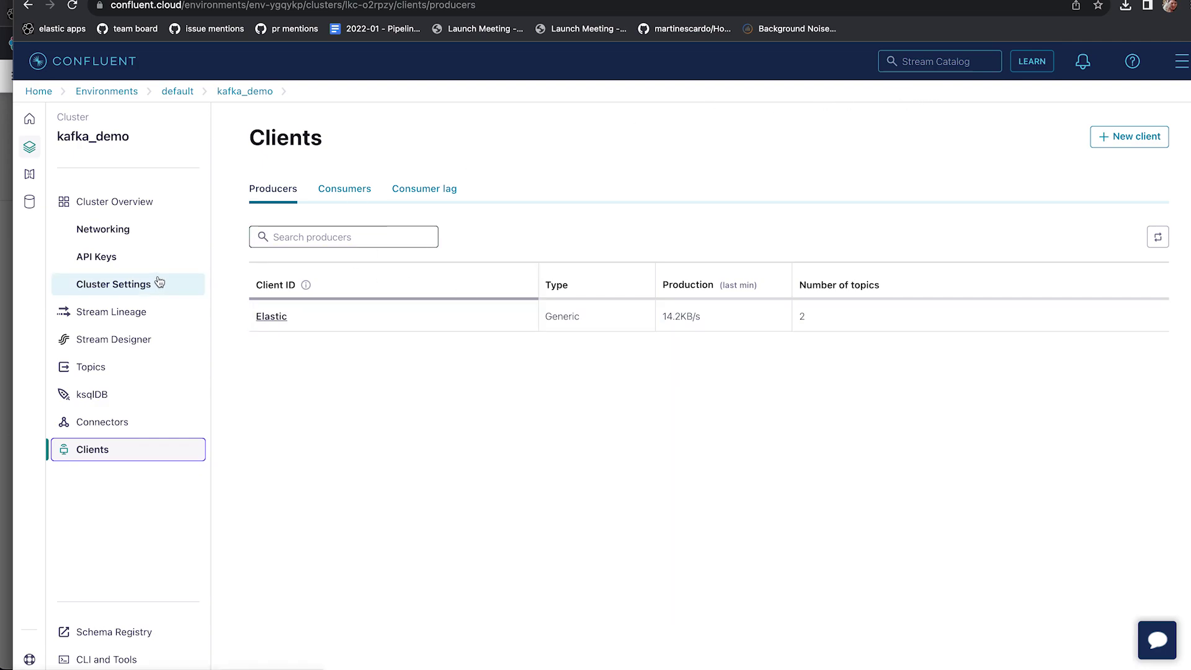
left_click(87, 370)
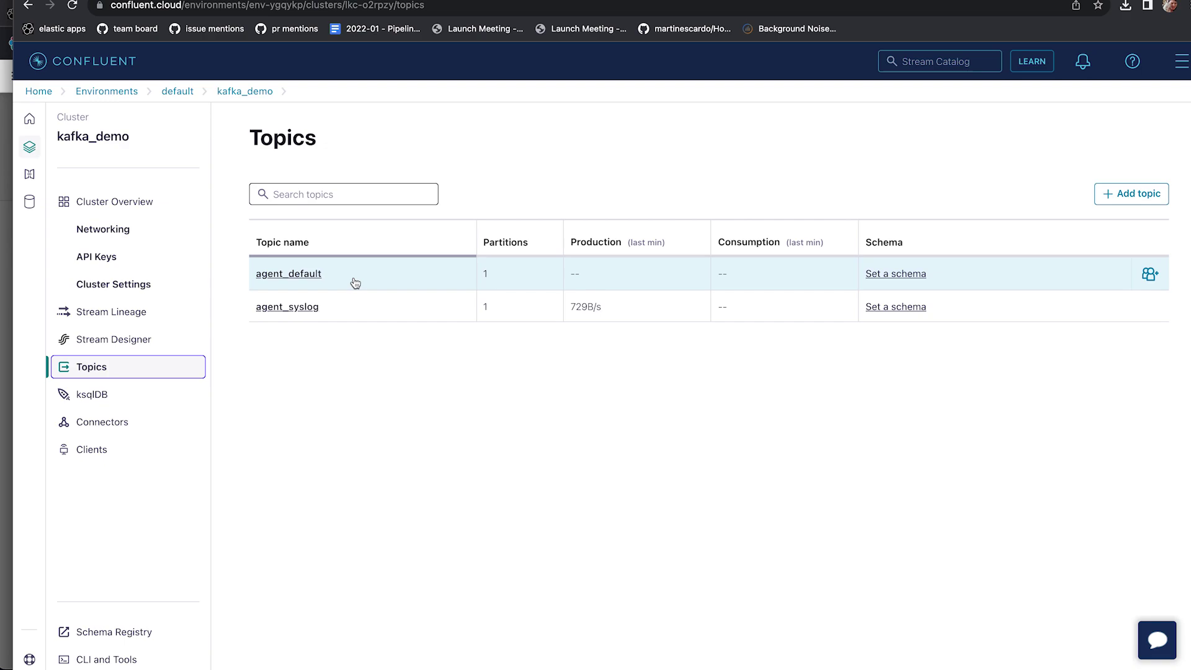
left_click(303, 311)
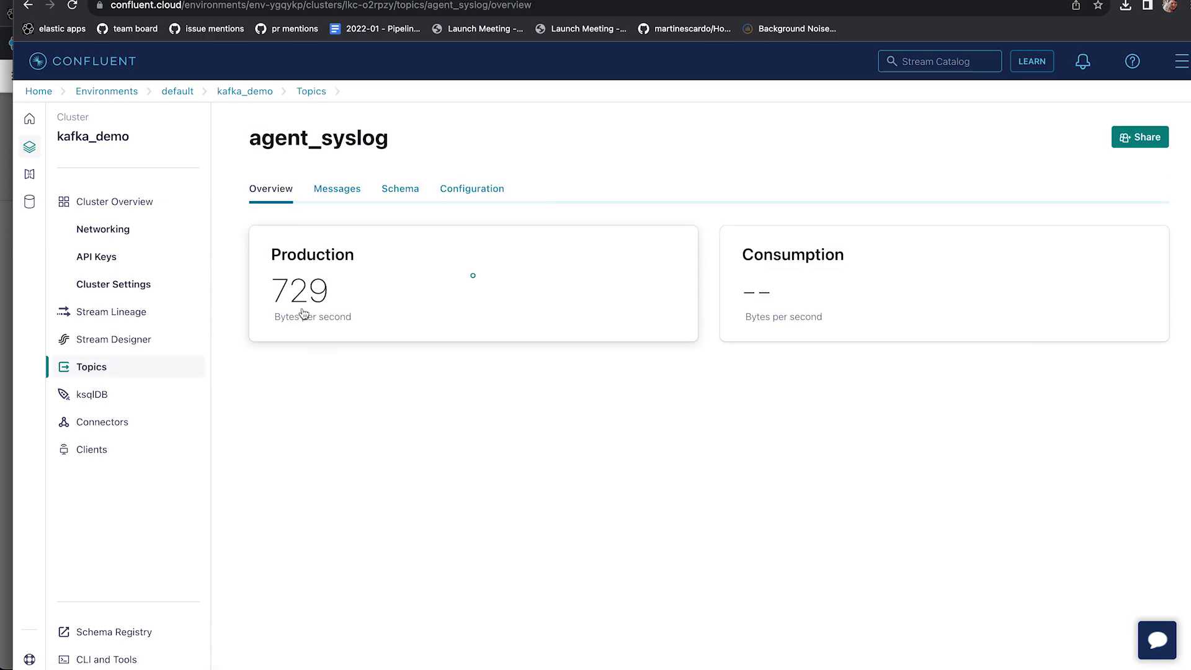
List agent_syslog messages from offset 0 in partition 0, uncheck CSV, and inspect the filebeat events.
left_click(333, 188)
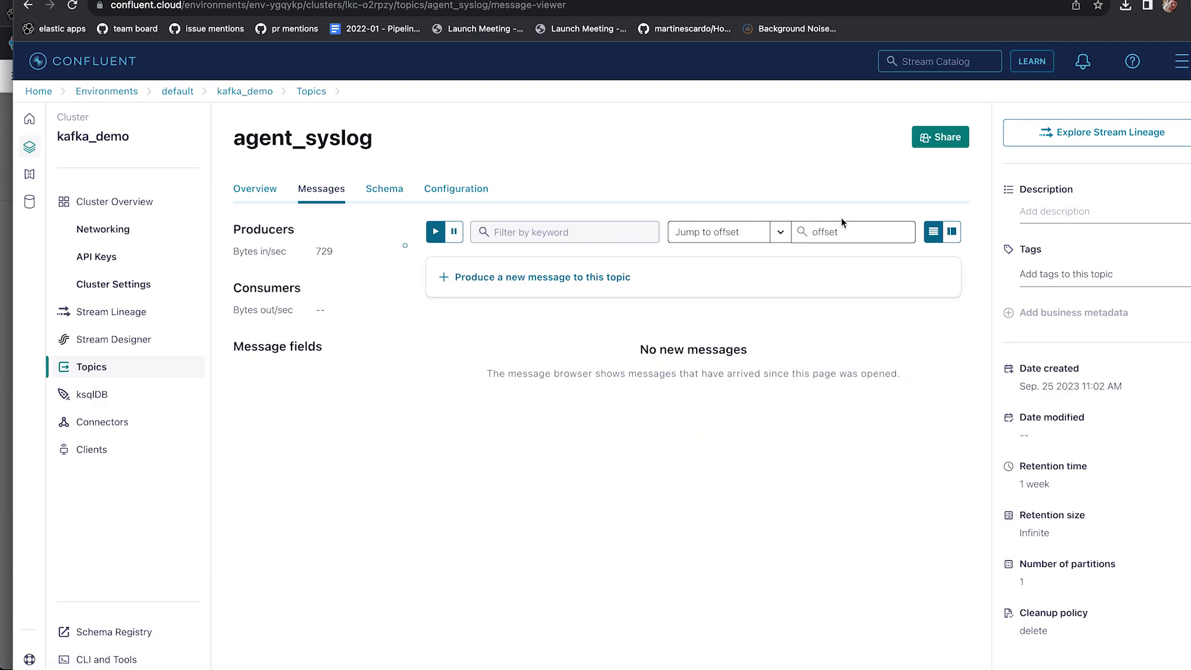
left_click(847, 232)
type("0")
key("Return")
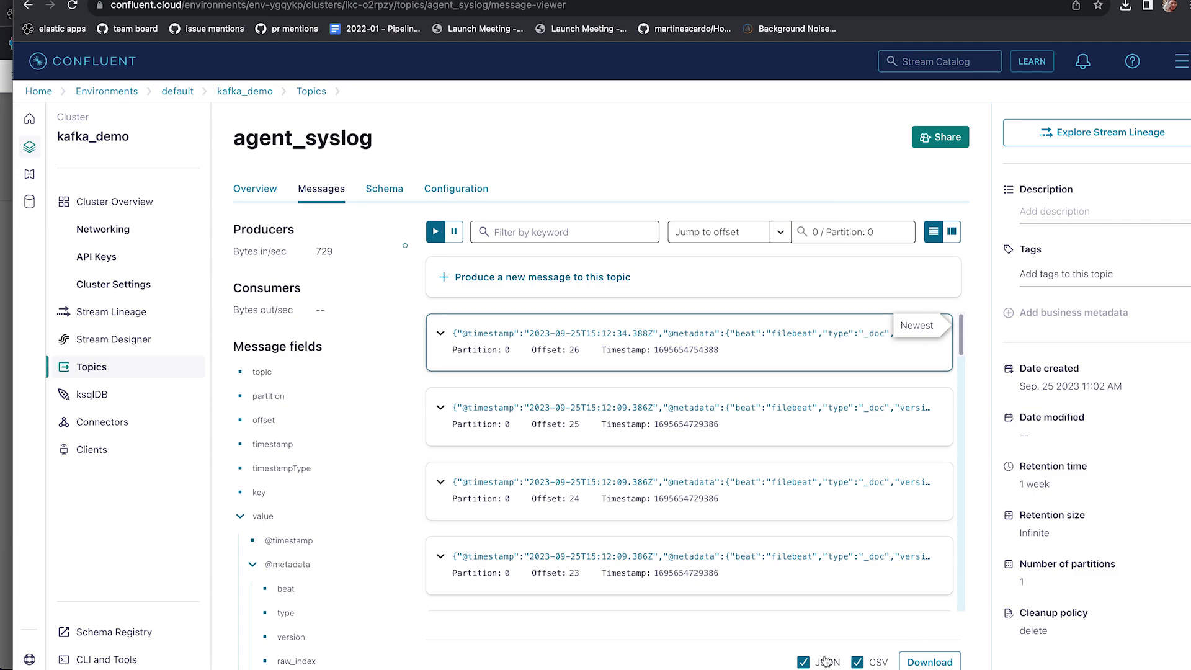
left_click(862, 661)
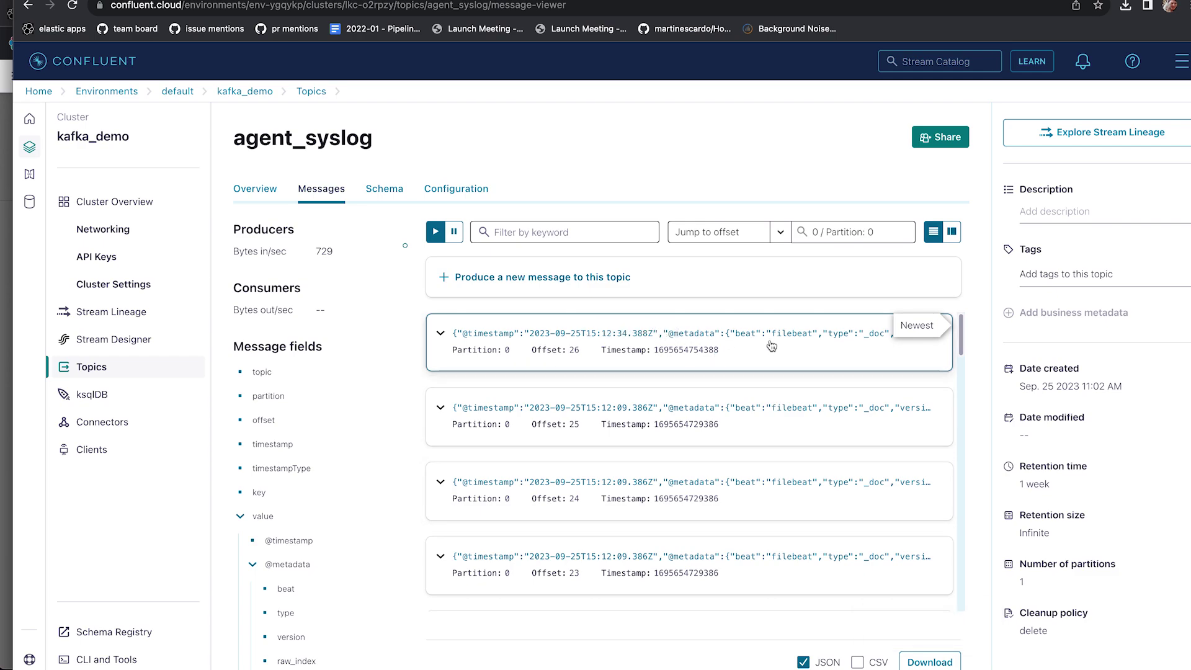
left_click_drag(764, 335, 851, 334)
left_click(847, 335)
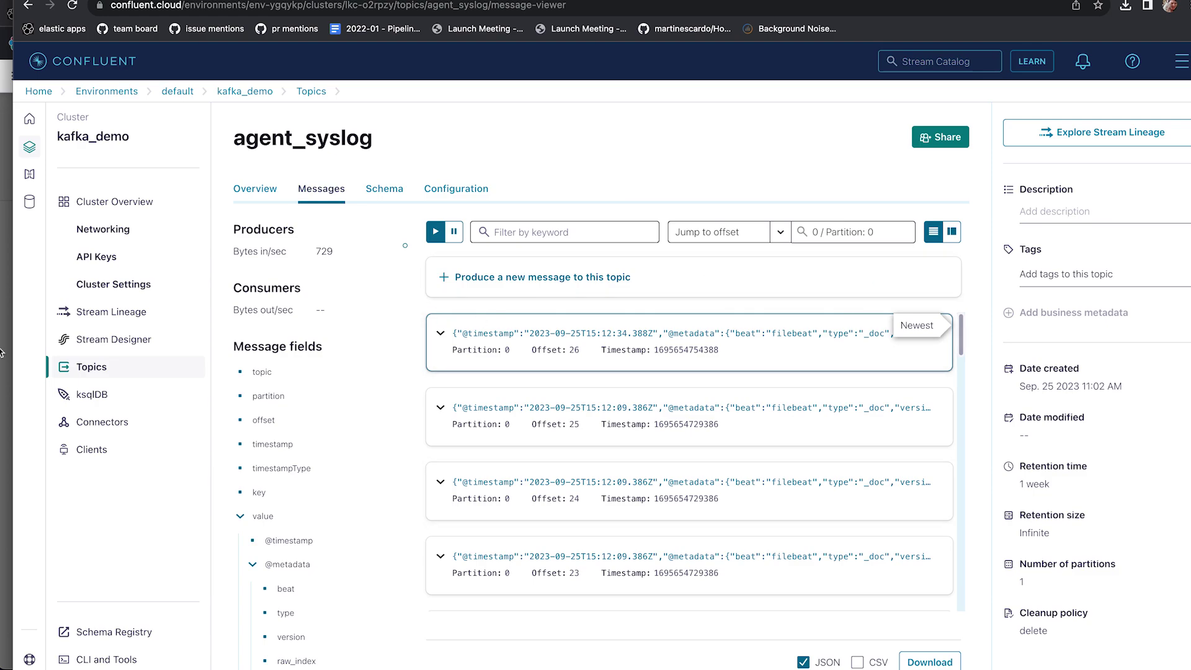
left_click(85, 368)
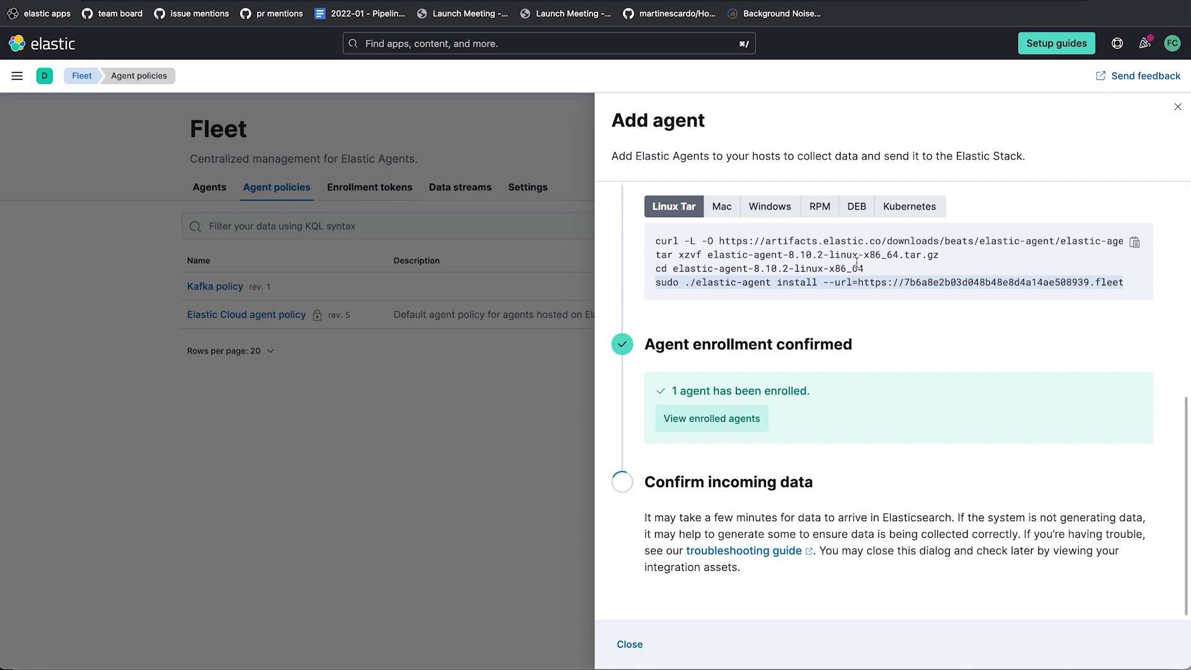
Dismiss the Add agent flyout to return to the Fleet agent policies list.
scroll(824, 374, "up", 7)
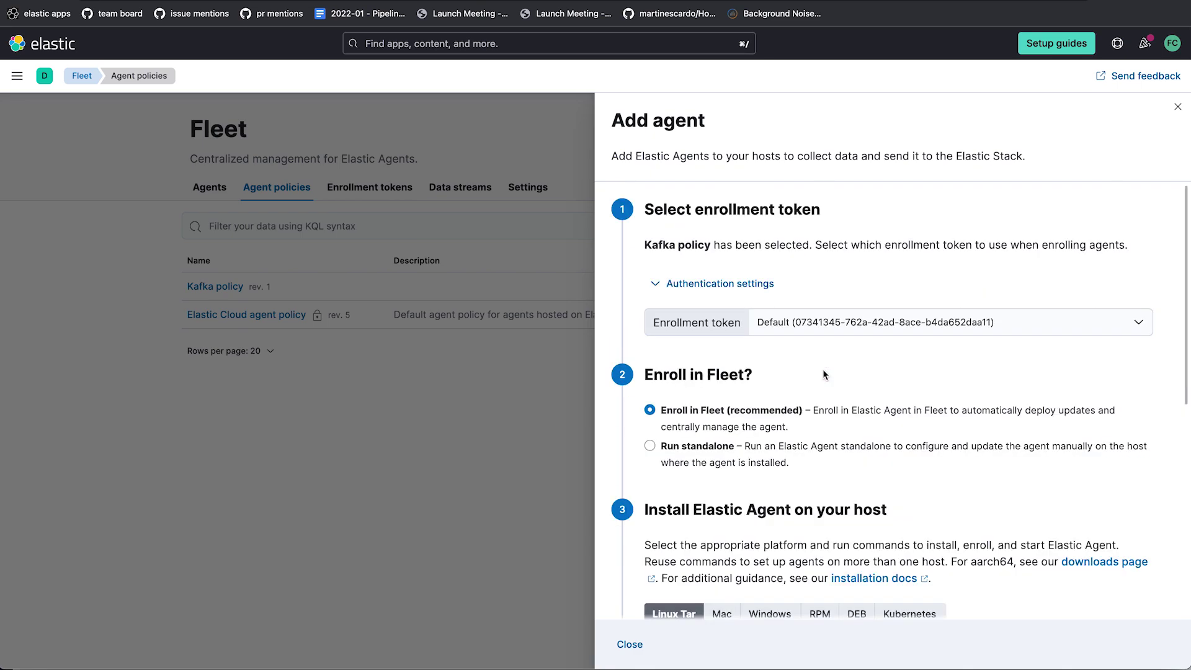
left_click(485, 409)
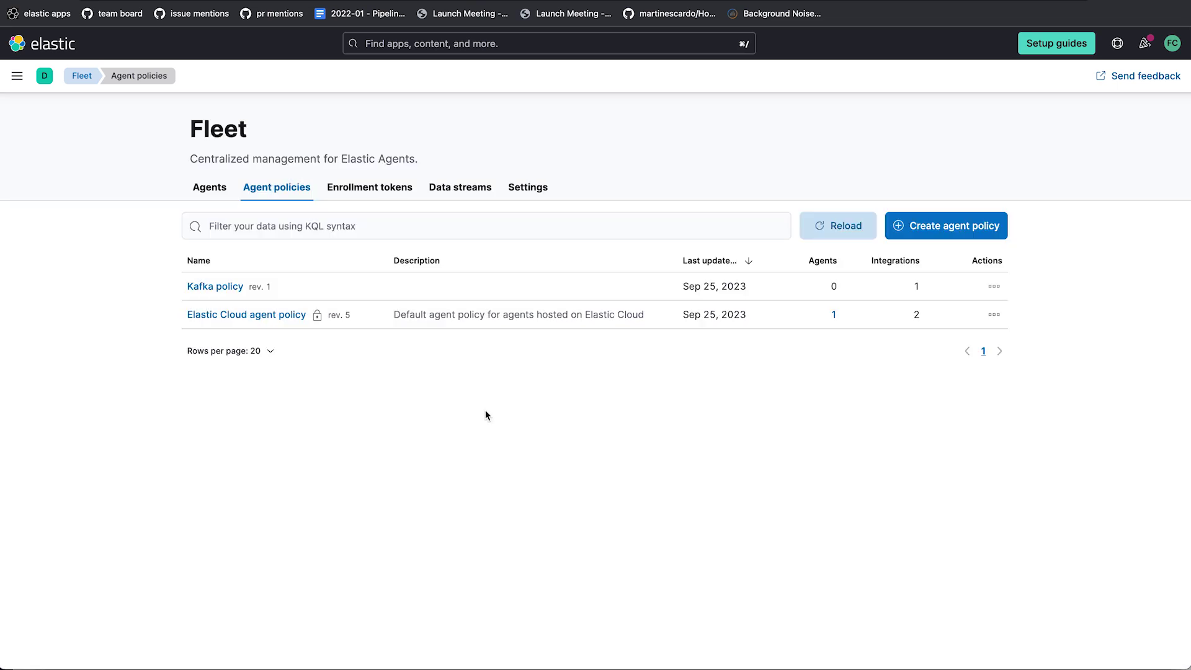